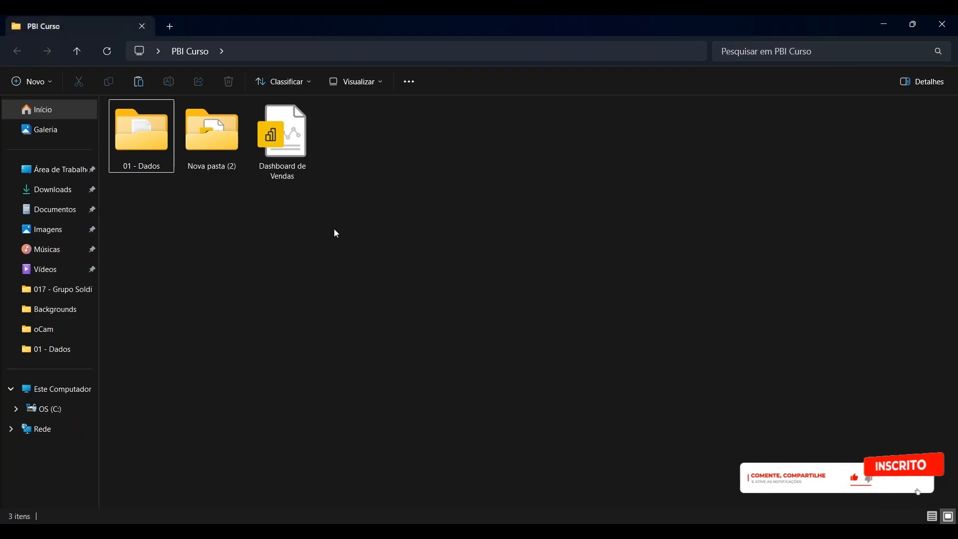
- Open the 003 - dCalendario text file from the 01 - Dados folder and maximize its window
double_click(160, 129)
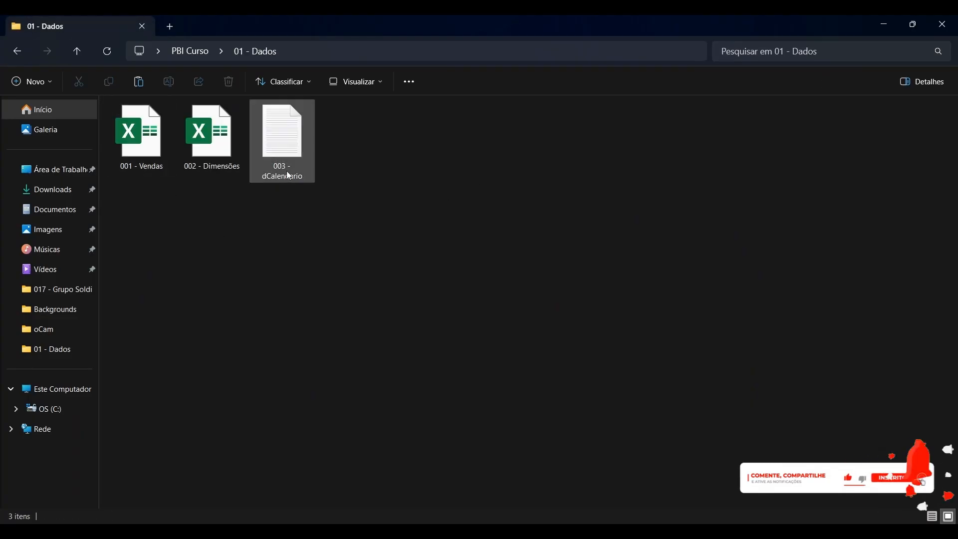
double_click(282, 150)
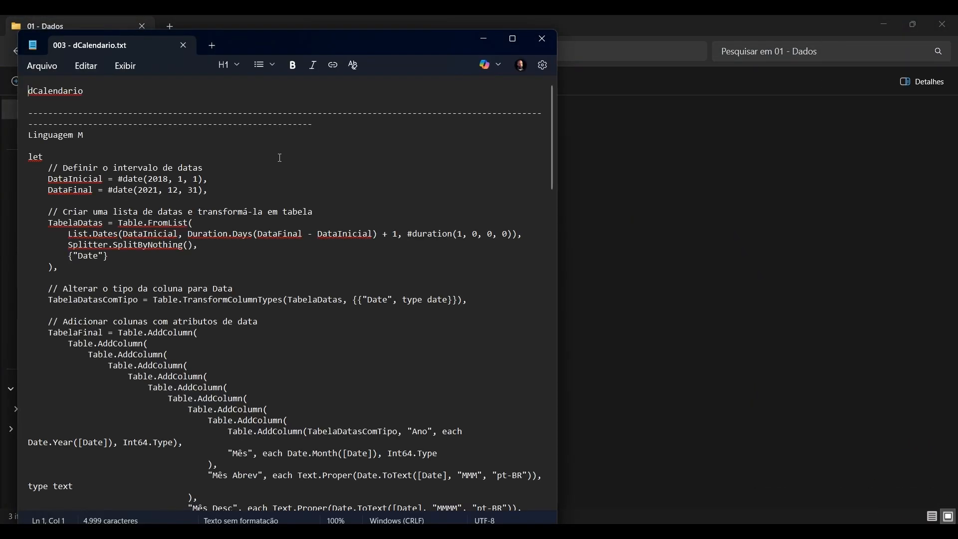
click(514, 41)
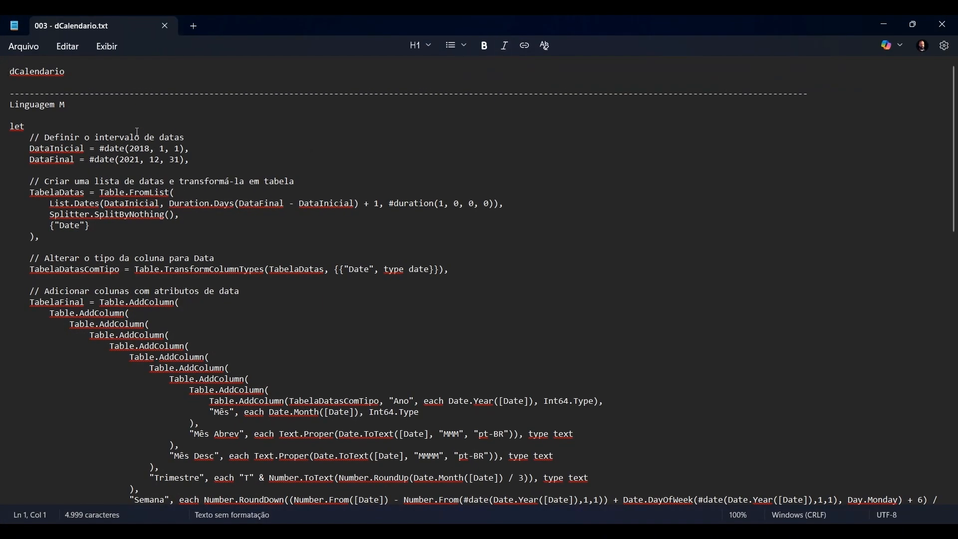
- Examine the Linguagem M and Linguagem DAX versions of the dCalendario script in the text file
click(93, 113)
key(Left)
scroll(178, 192, down, 10)
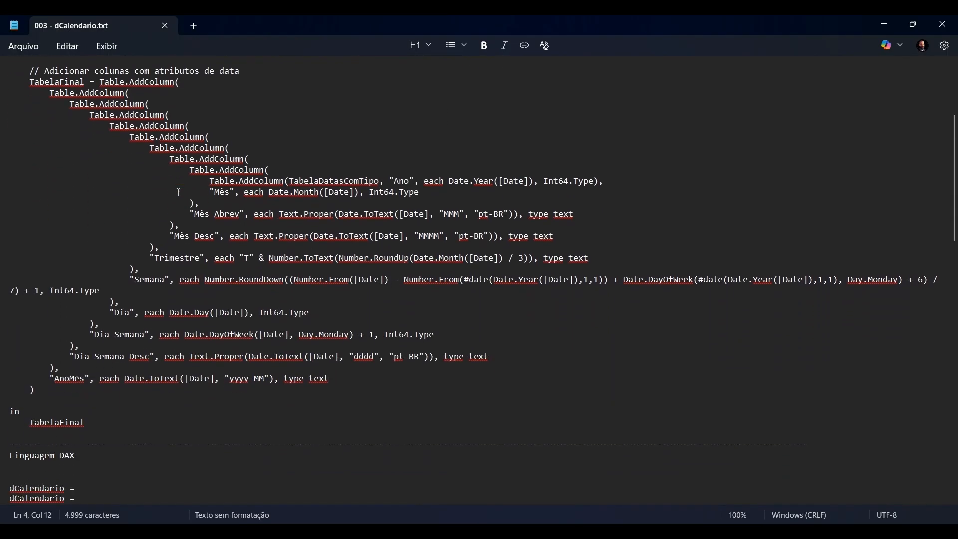
click(120, 349)
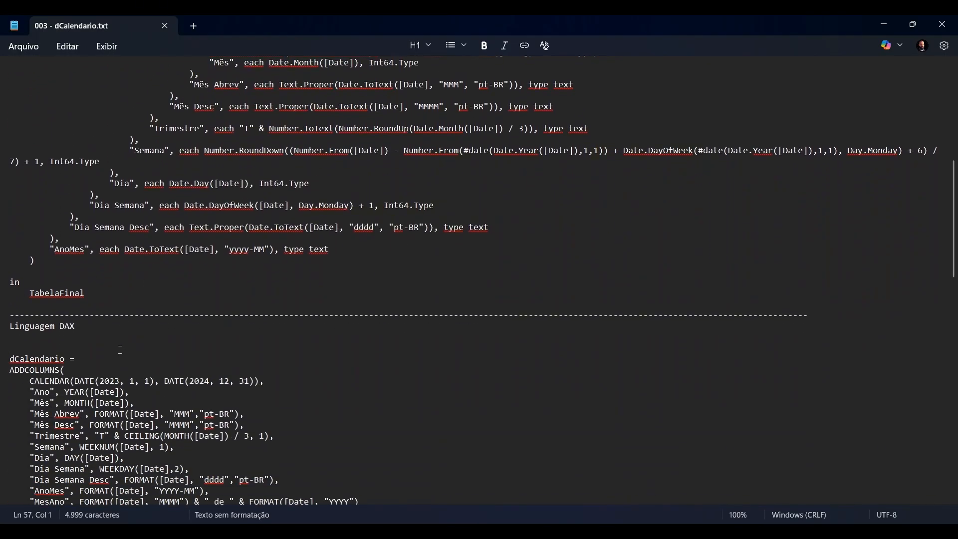
scroll(120, 350, down, 1)
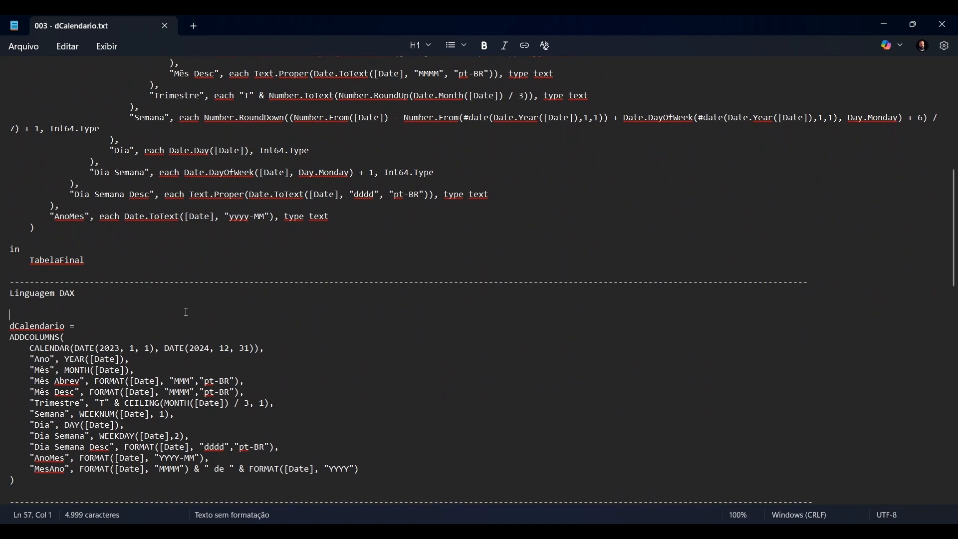
scroll(203, 277, up, 11)
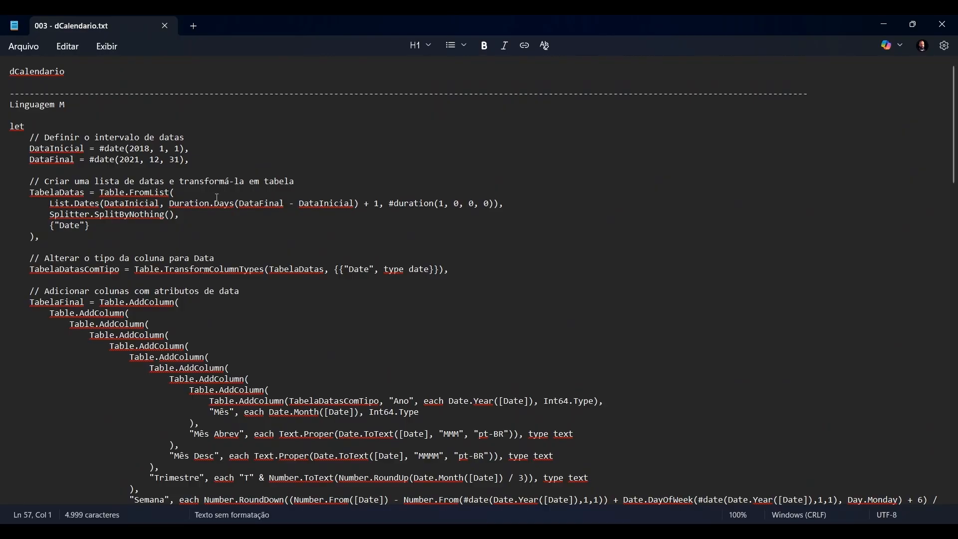
click(321, 192)
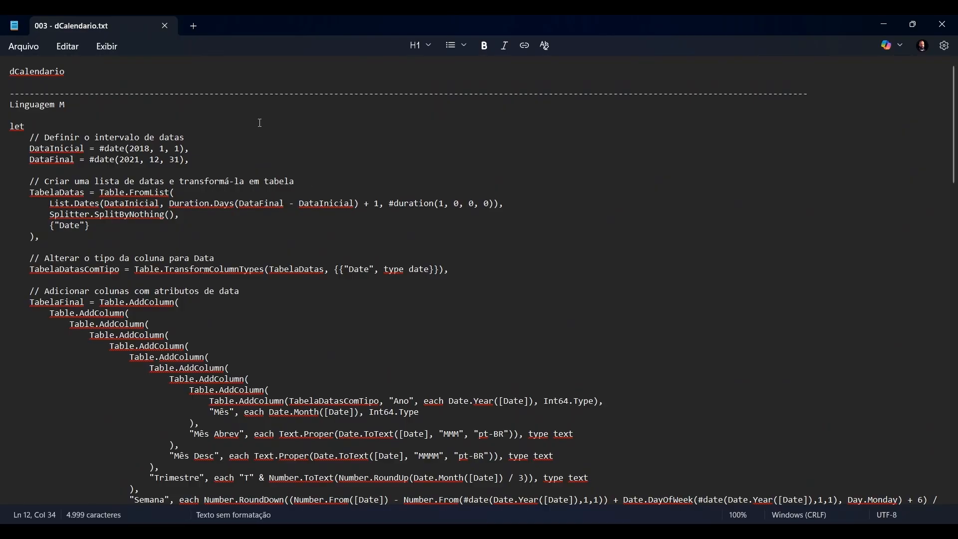
scroll(268, 309, down, 10)
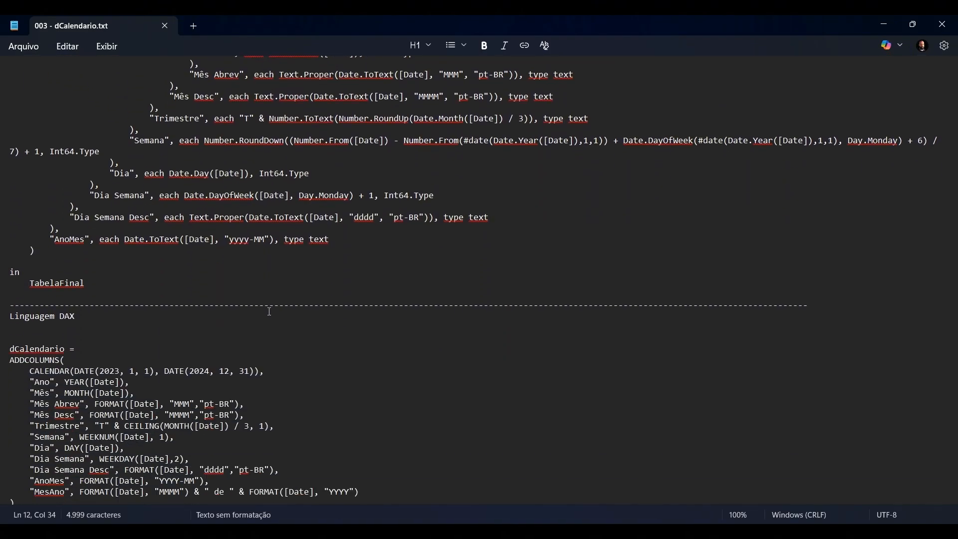
scroll(268, 309, up, 10)
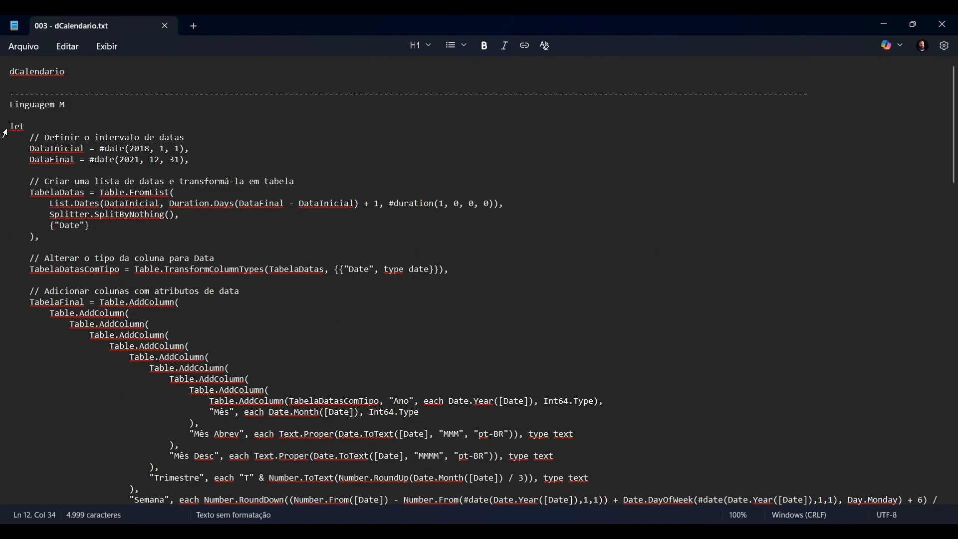
- Copy the whole Linguagem M script, from let through the final TabelaFinal, and switch to the Dashboard de Vendas report in Power BI Desktop
drag(11, 126, 148, 425)
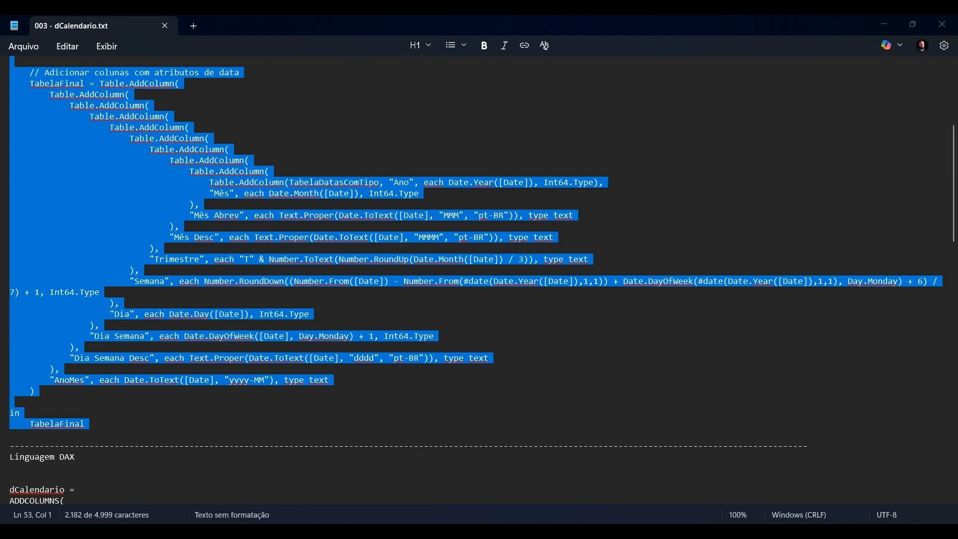
key(alt+Tab)
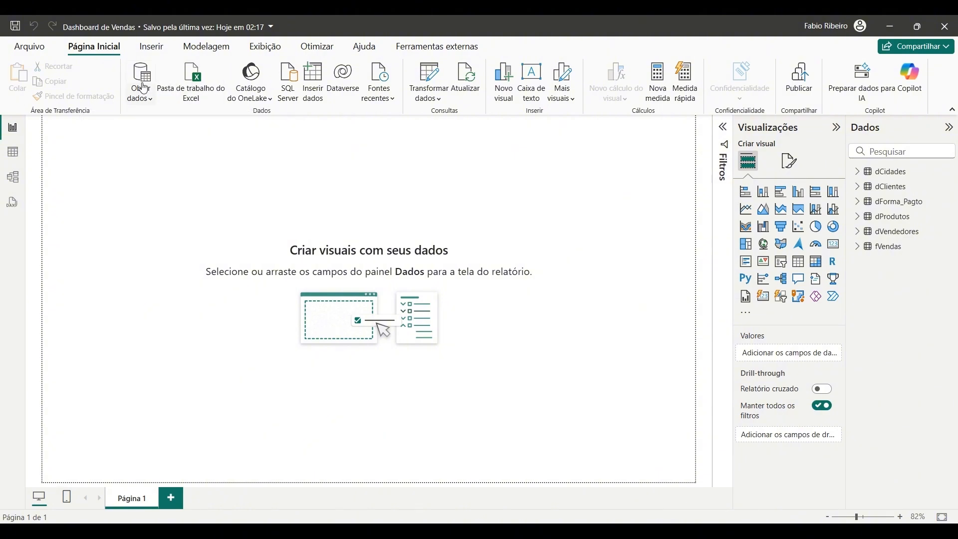
- Inspect the file path of the 001 - vendas.xlsx source in the data source settings, leaving it without changes
click(442, 102)
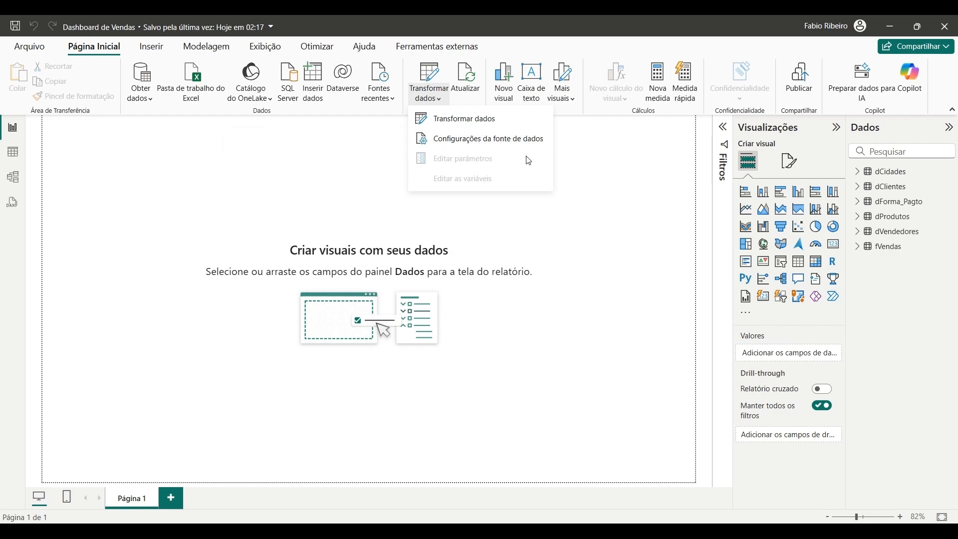
click(480, 141)
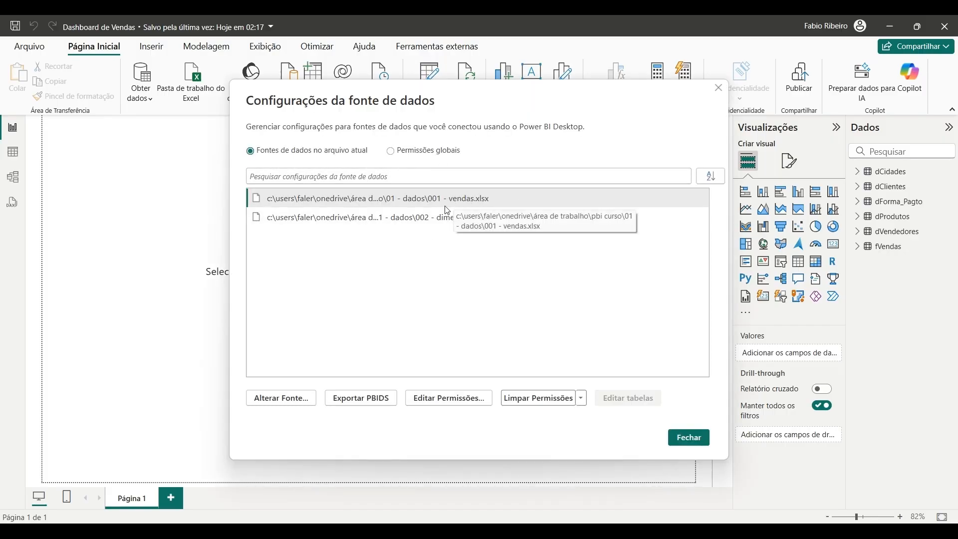
click(513, 198)
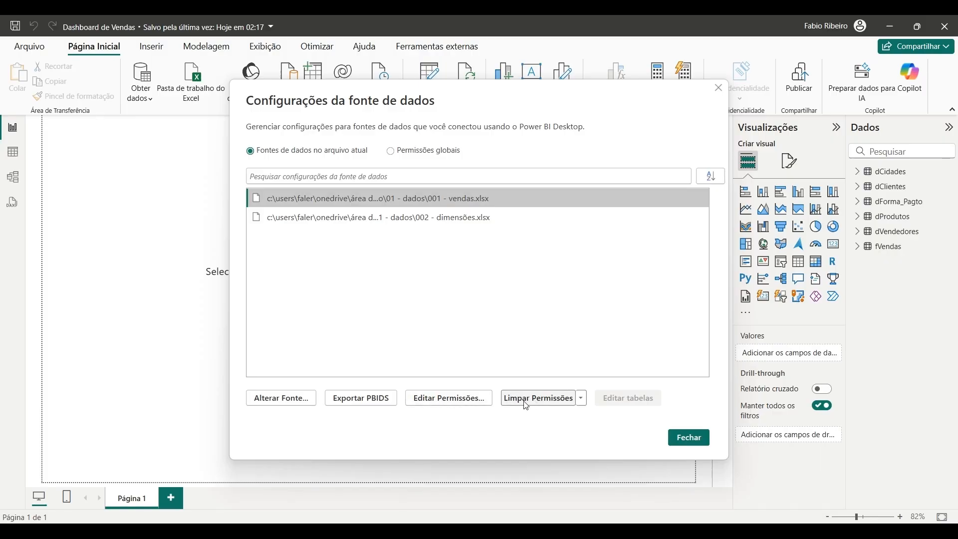
click(297, 399)
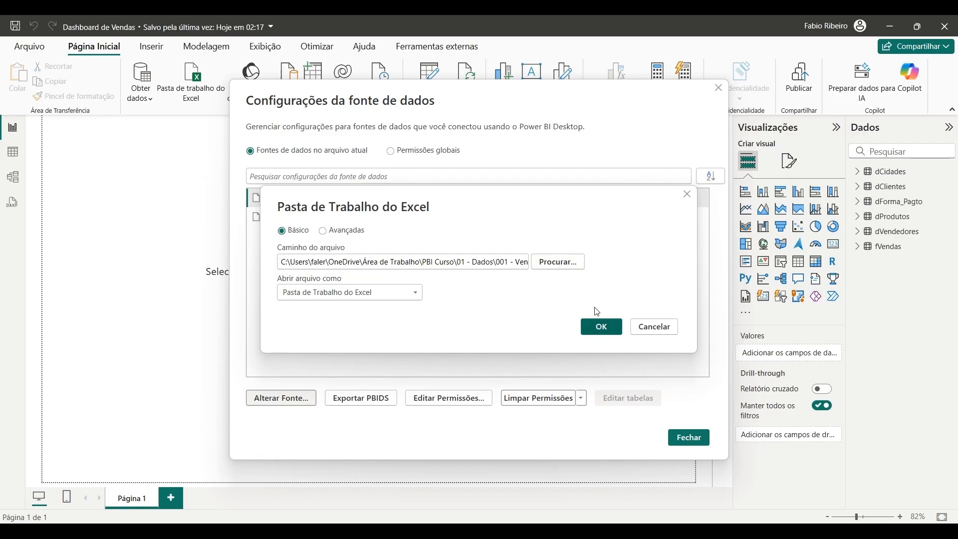
click(658, 327)
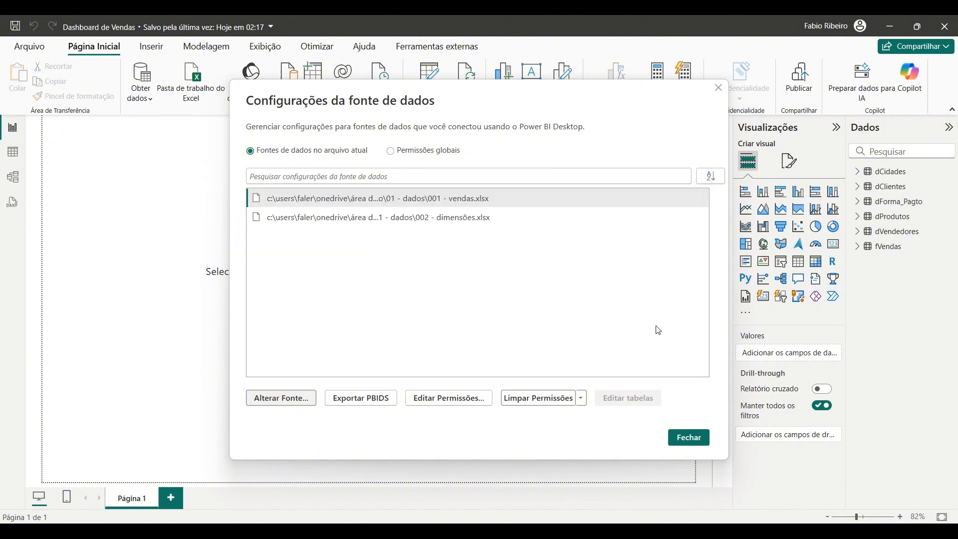
click(689, 437)
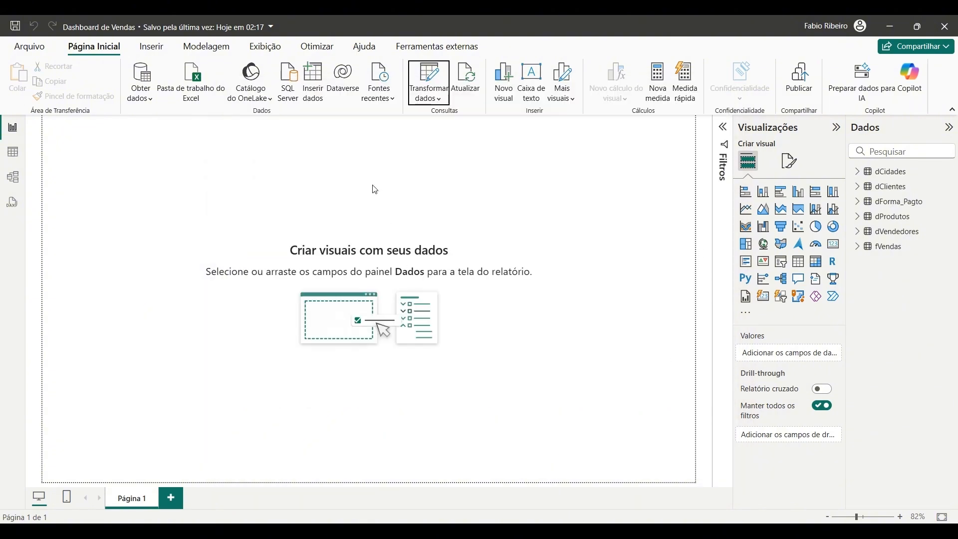
- Open the Power Query Editor and create a new blank query (Consulta Nula)
click(429, 81)
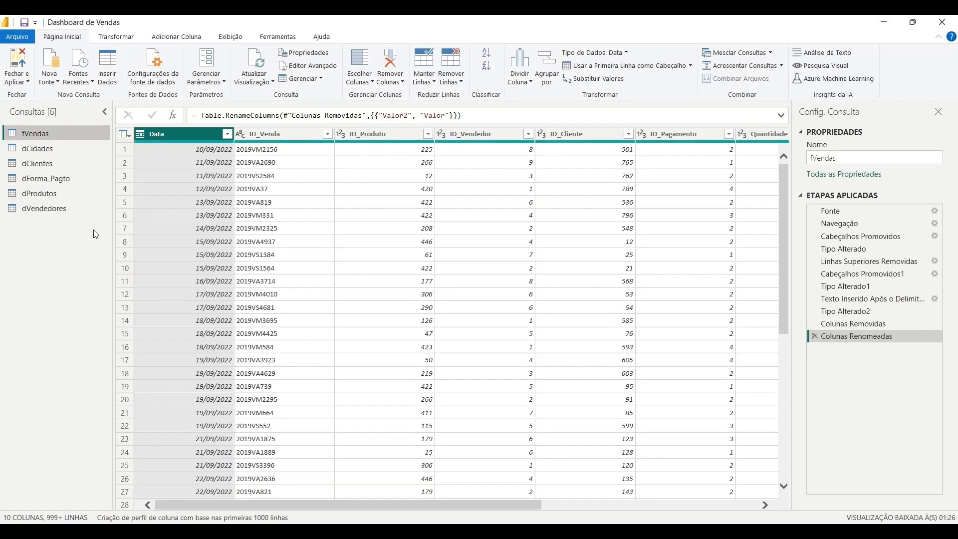
click(59, 86)
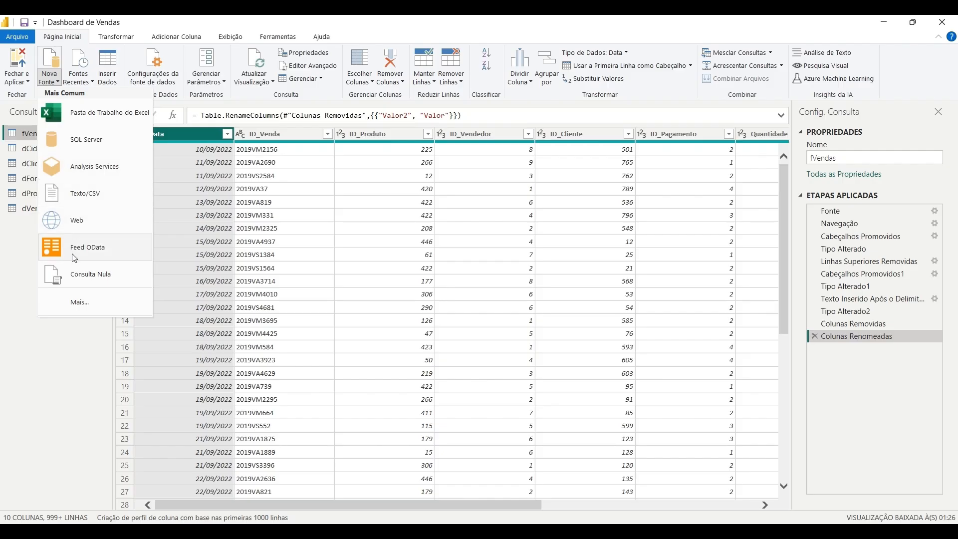
click(83, 273)
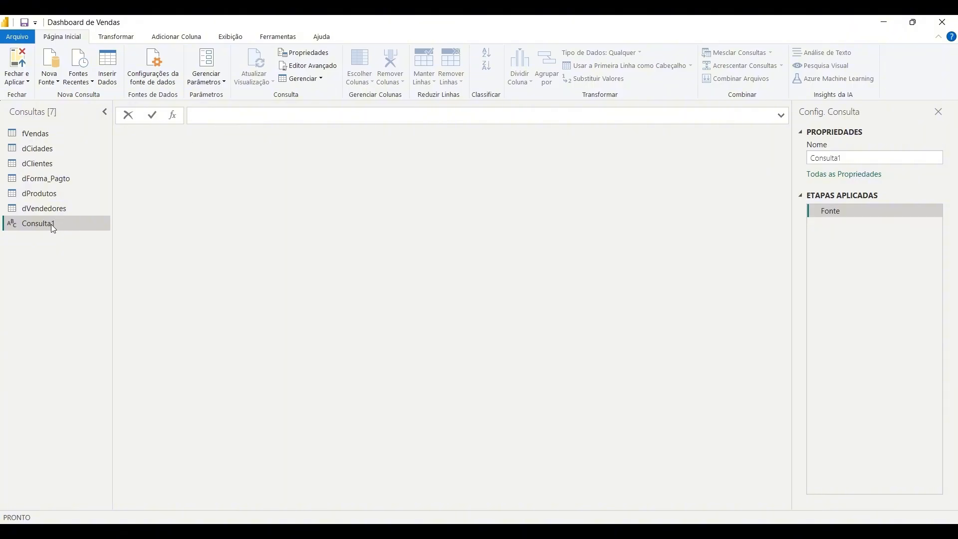
- Replace the blank query's default code in the Advanced Editor with the copied calendar M script
click(313, 70)
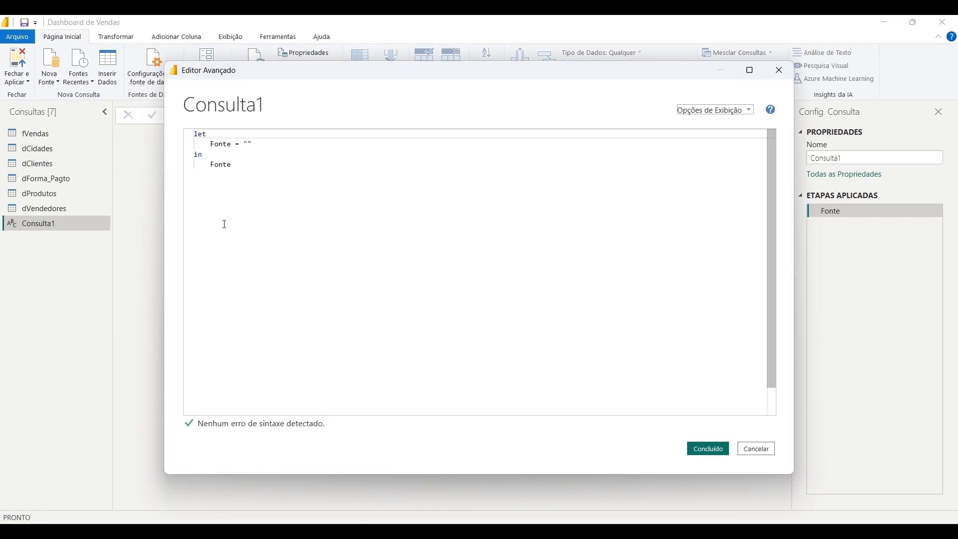
click(269, 182)
key(ctrl+a)
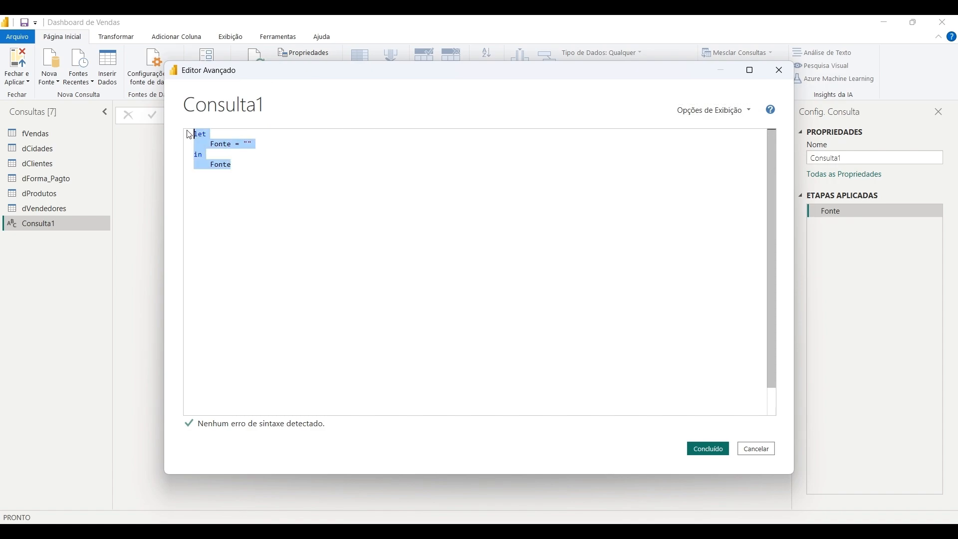
click(264, 166)
drag(265, 178, 168, 132)
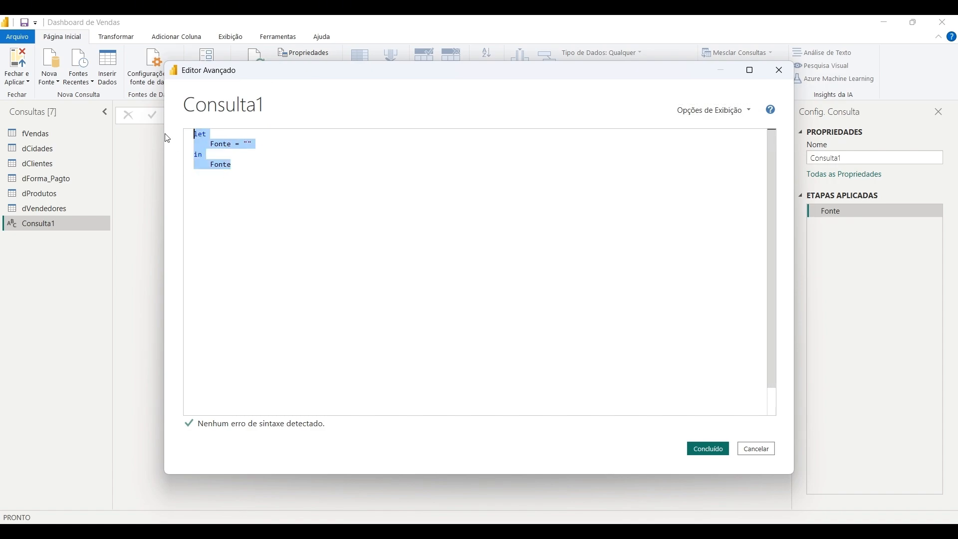
key(BackSpace)
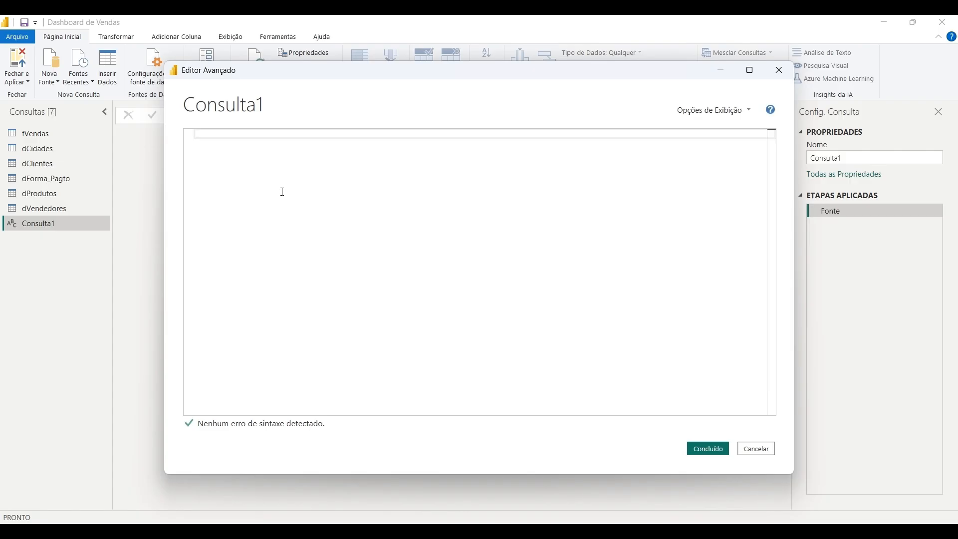
key(ctrl+v)
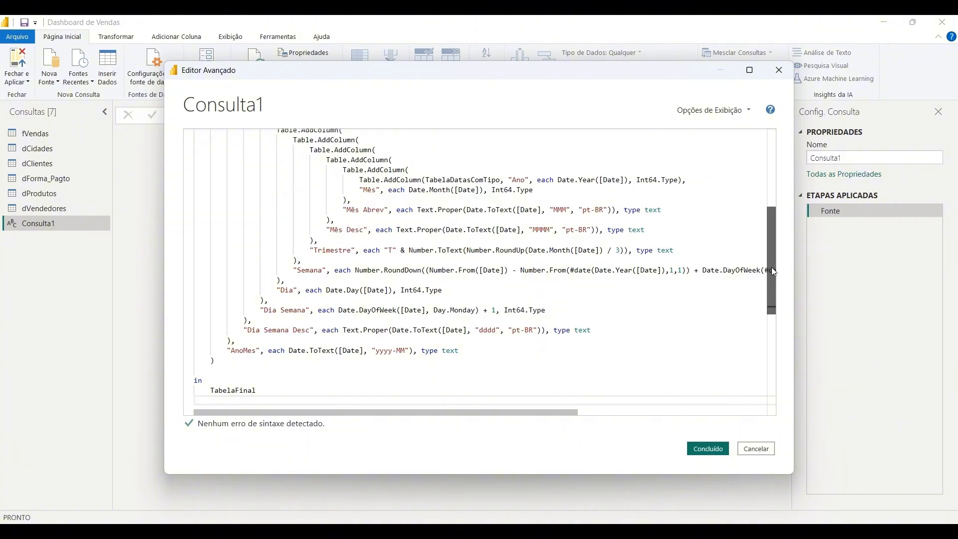
- Examine the DataInicial and DataFinal lines that define the date range at the start of the pasted script
drag(772, 267, 761, 172)
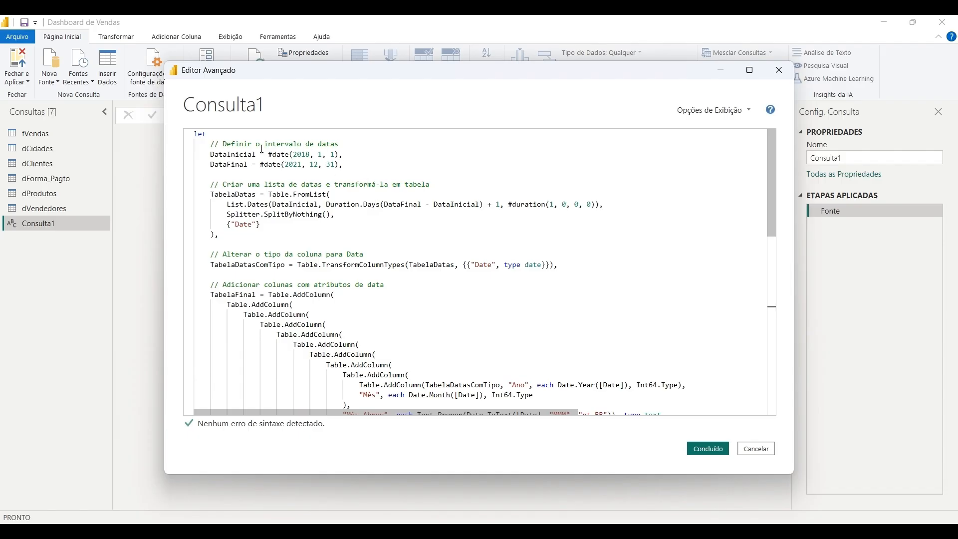
click(345, 146)
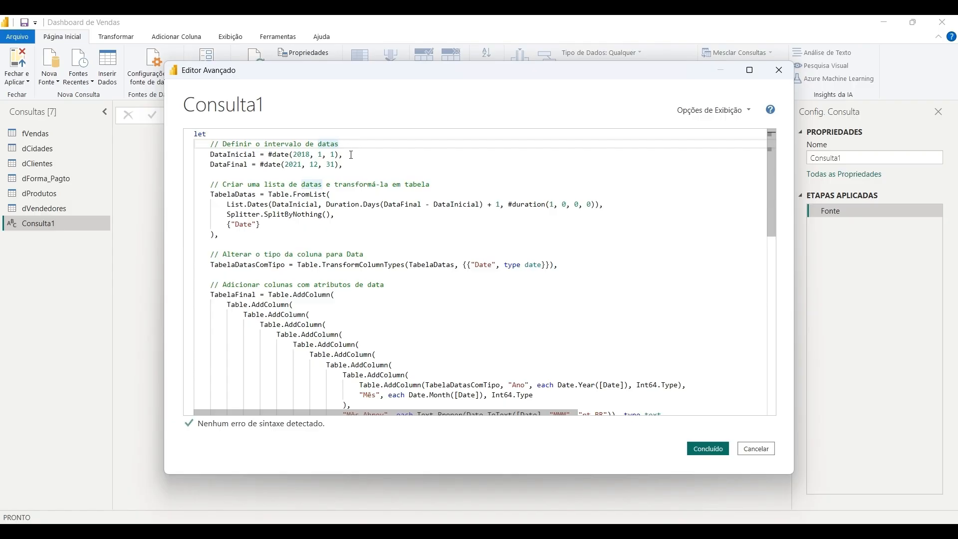
click(320, 156)
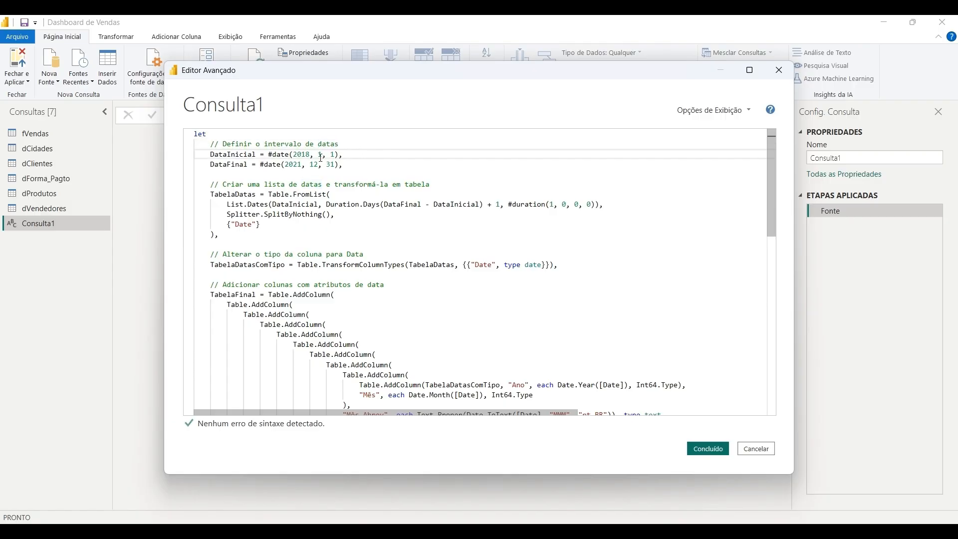
click(256, 154)
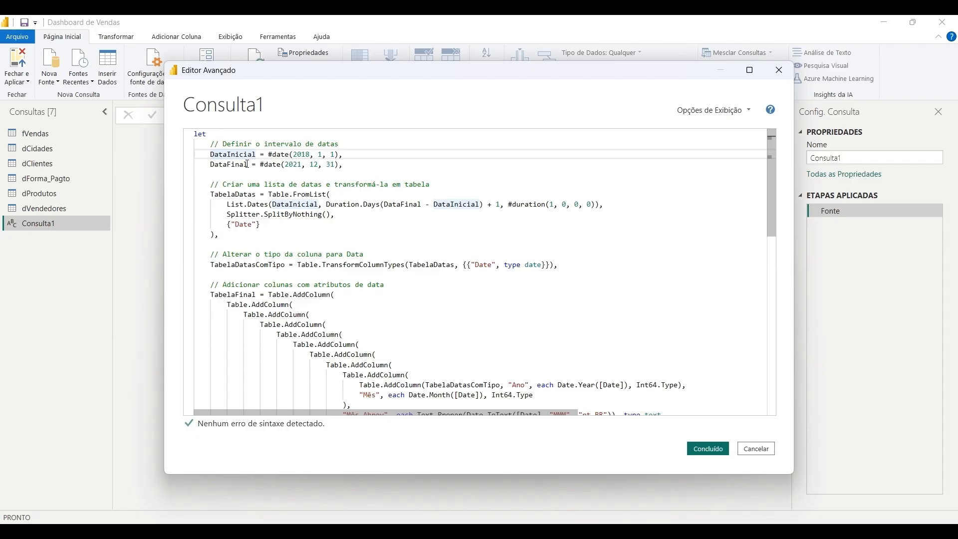
click(248, 165)
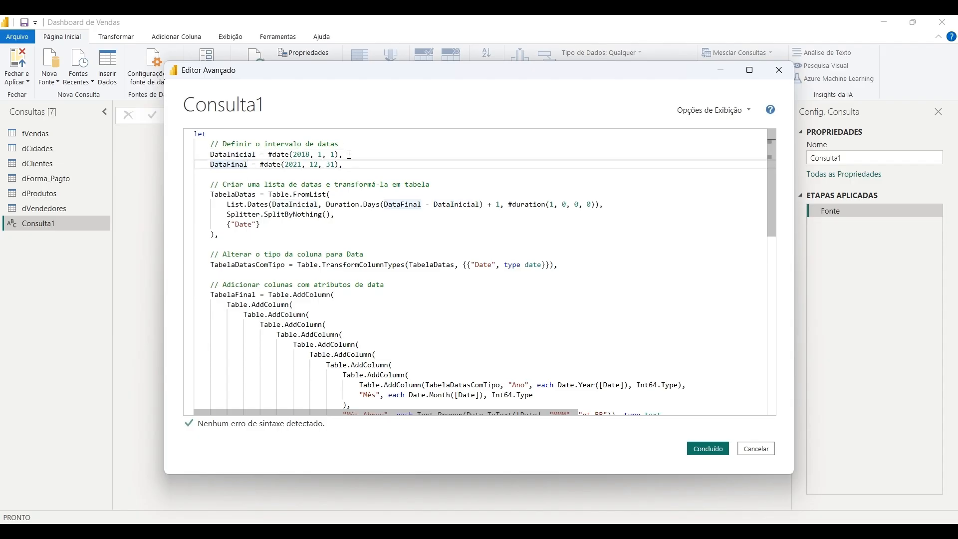
click(349, 155)
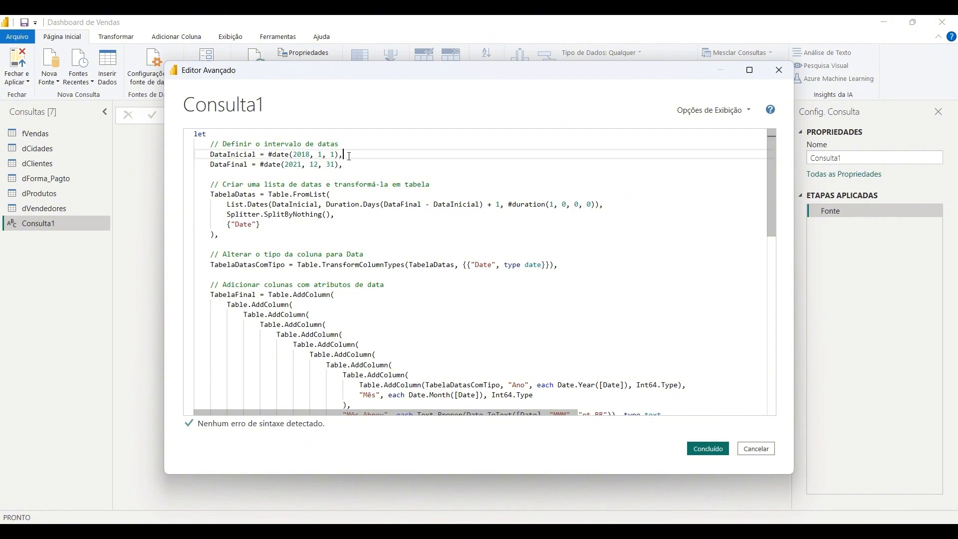
click(348, 166)
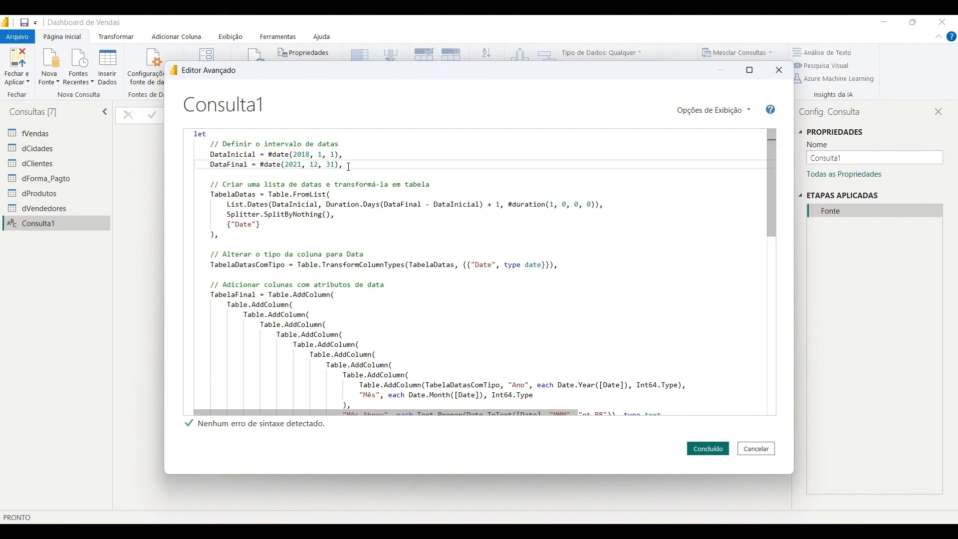
click(347, 155)
click(348, 165)
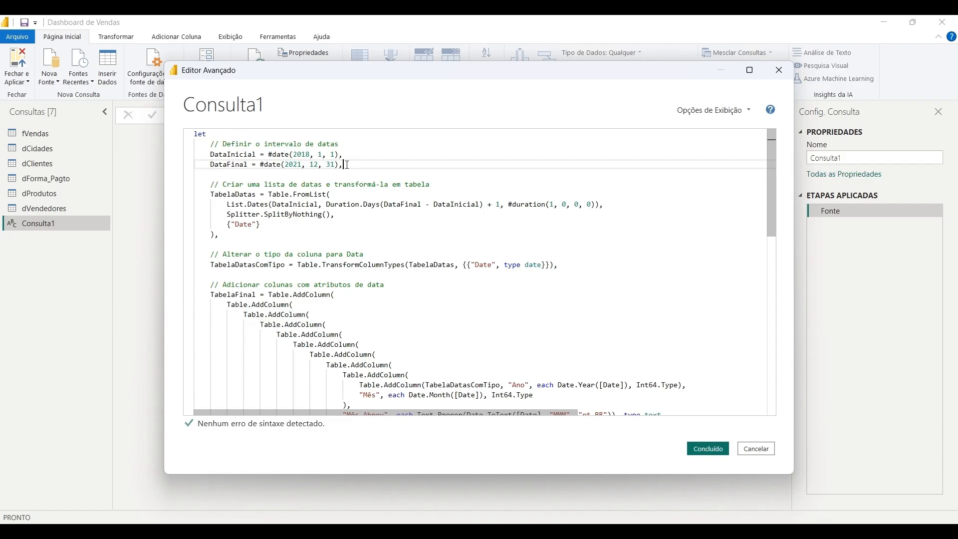
click(346, 154)
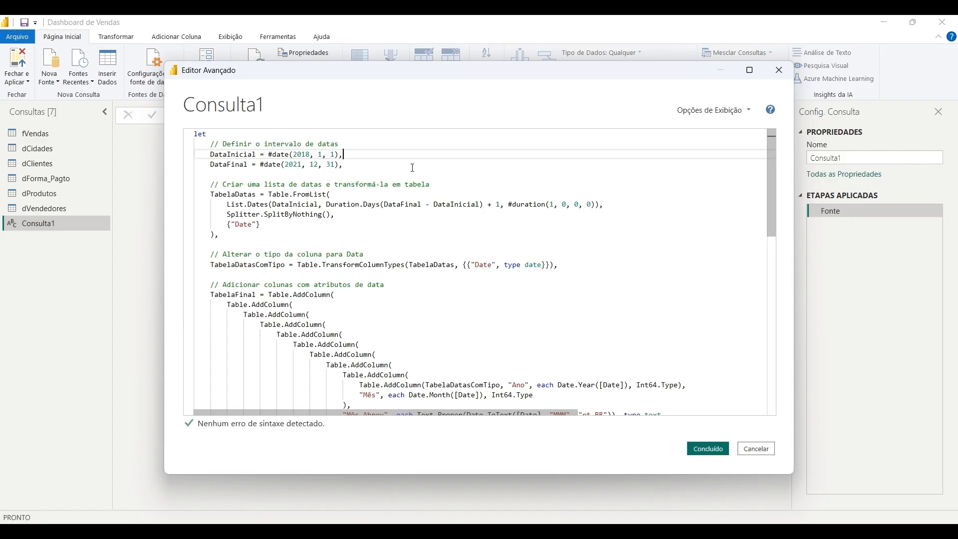
- Check the start and end years set for DataInicial and DataFinal in the calendar script
double_click(307, 154)
click(287, 165)
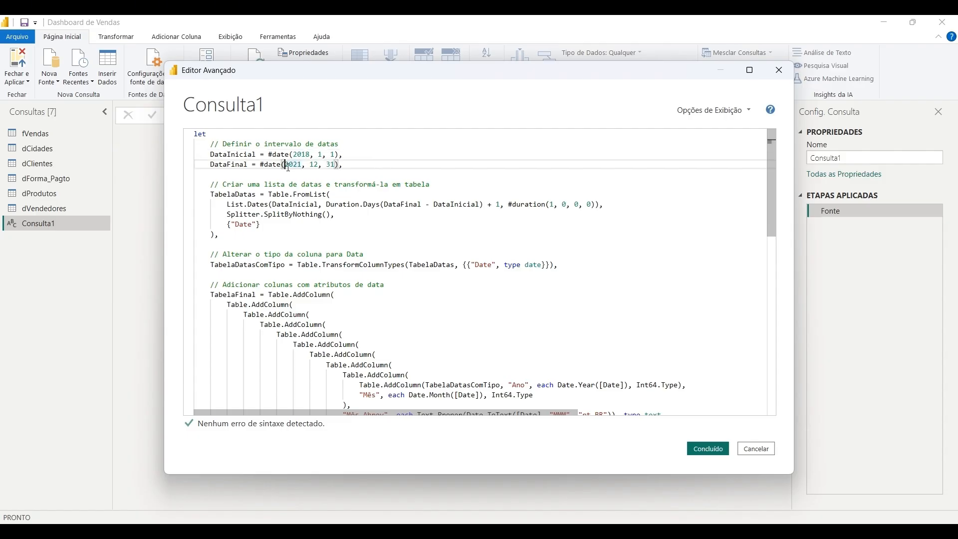
click(354, 156)
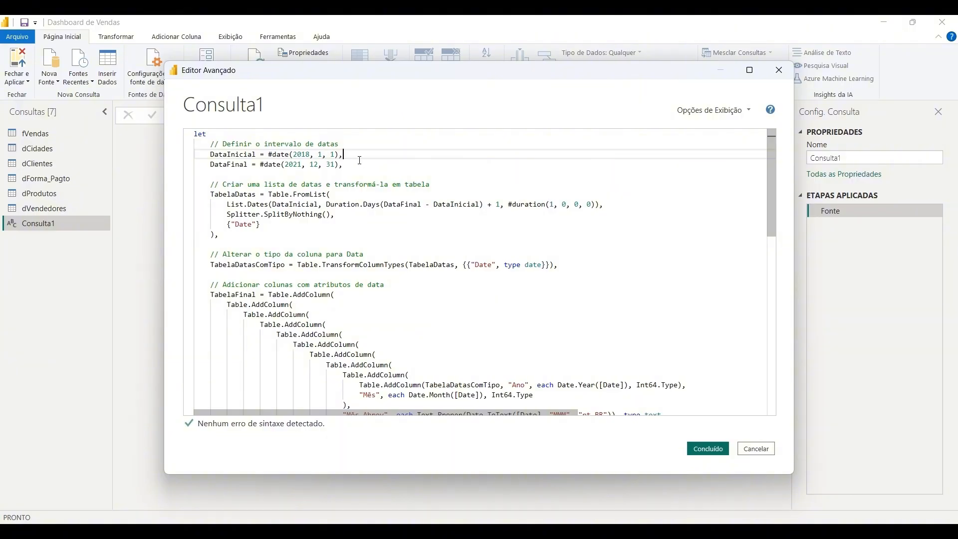
click(349, 165)
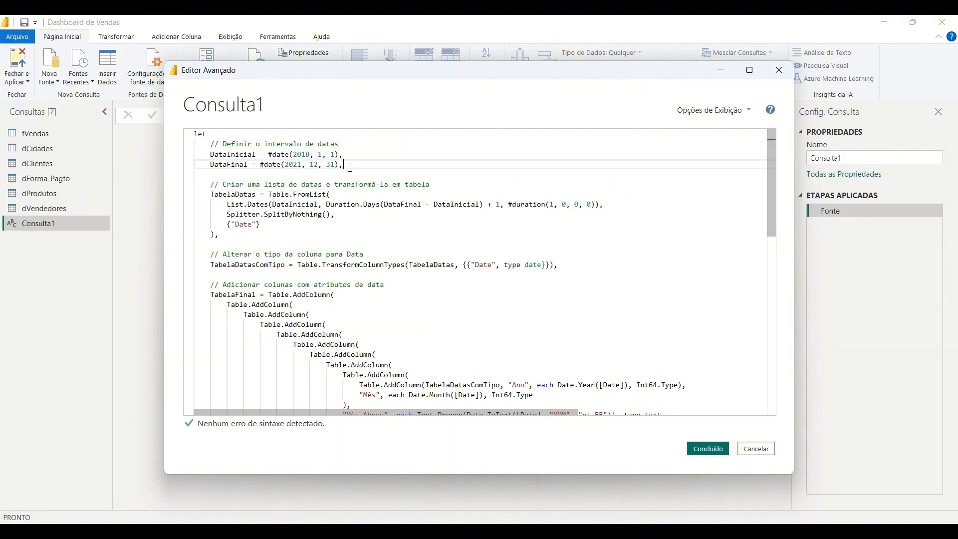
click(349, 155)
click(350, 165)
click(310, 154)
click(308, 167)
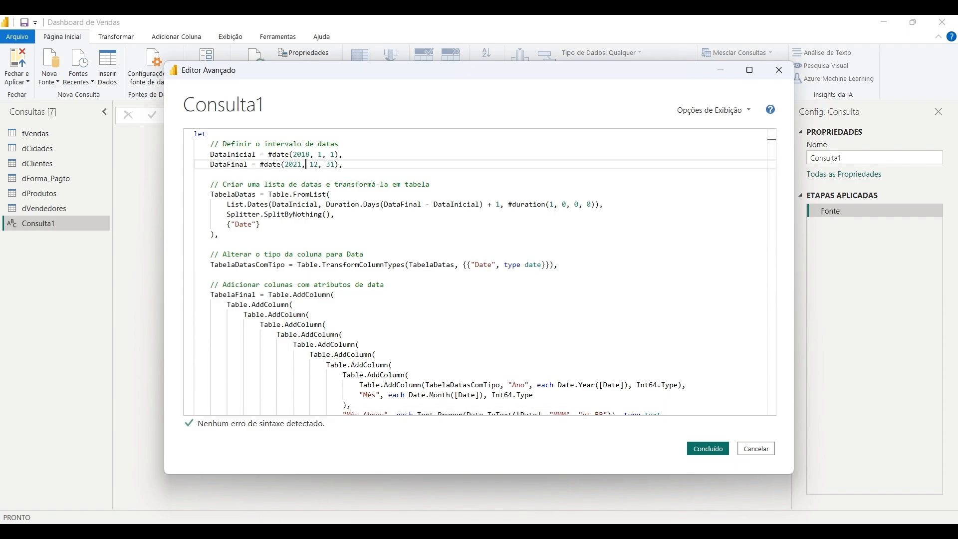
- Switch to the 01 - Dados folder, open the 001 - Vendas workbook in Excel, and enable editing and external content
click(243, 532)
double_click(153, 161)
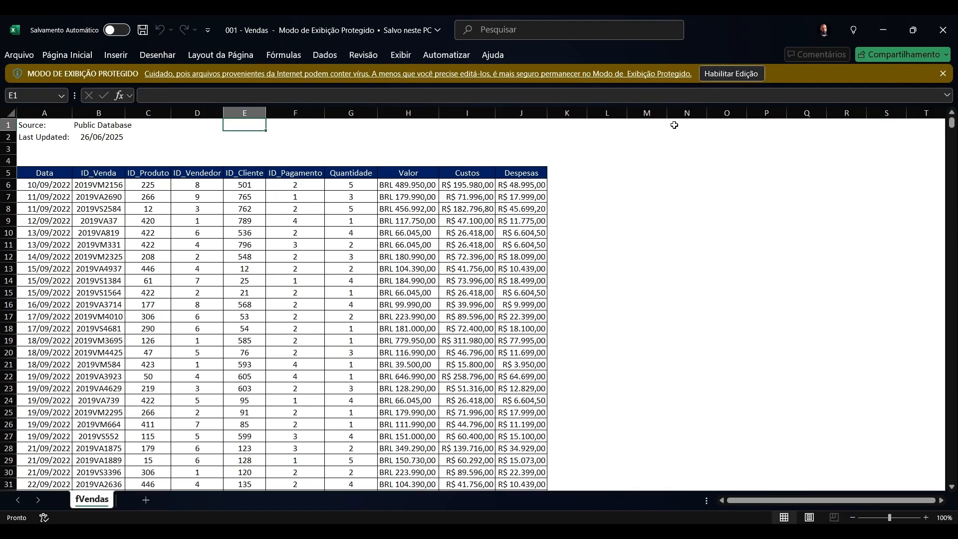
click(742, 75)
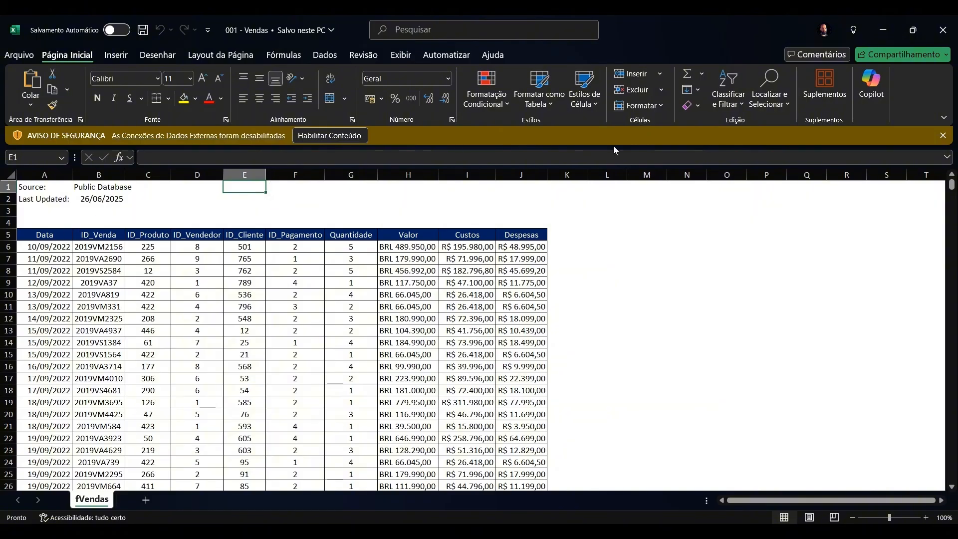
click(339, 138)
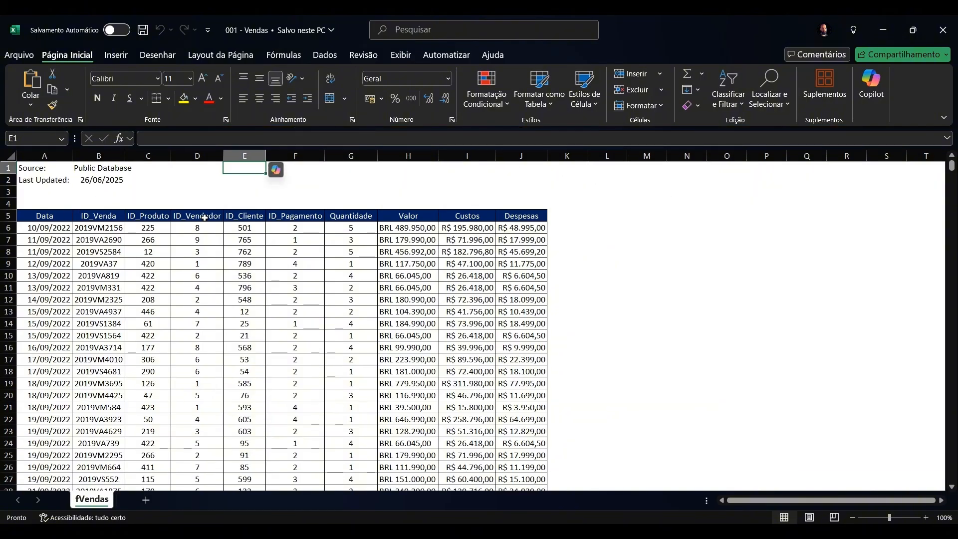
- Add filters to the fVendas header row and check which years the Data column covers
click(48, 214)
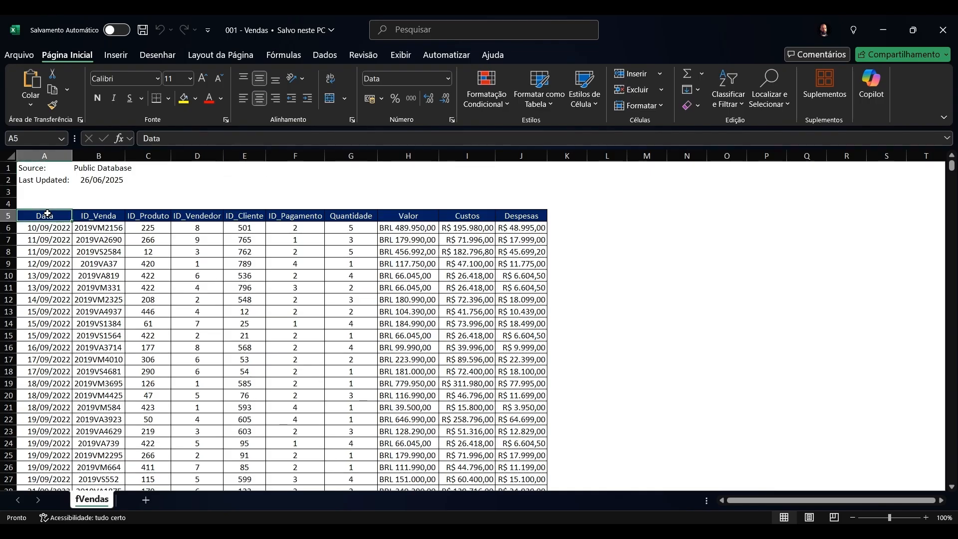
click(734, 100)
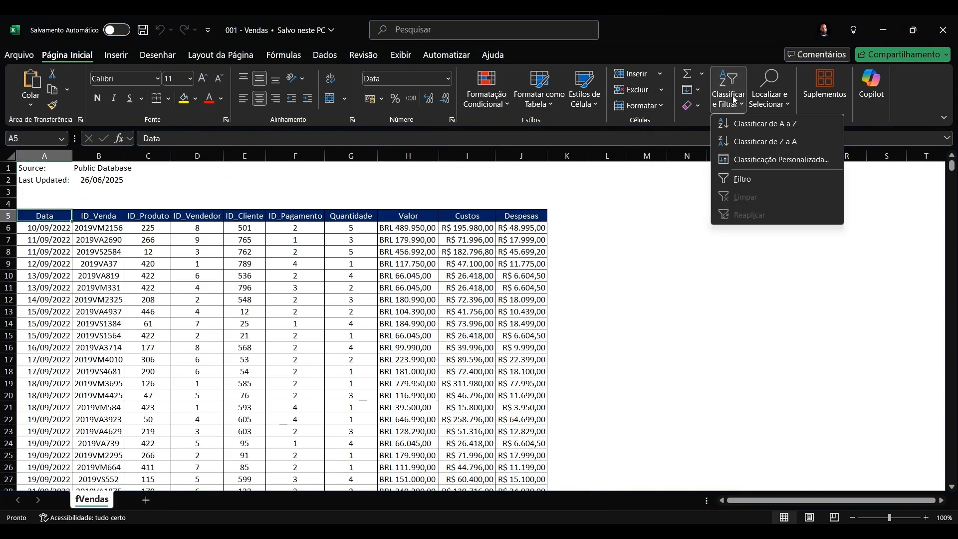
click(743, 179)
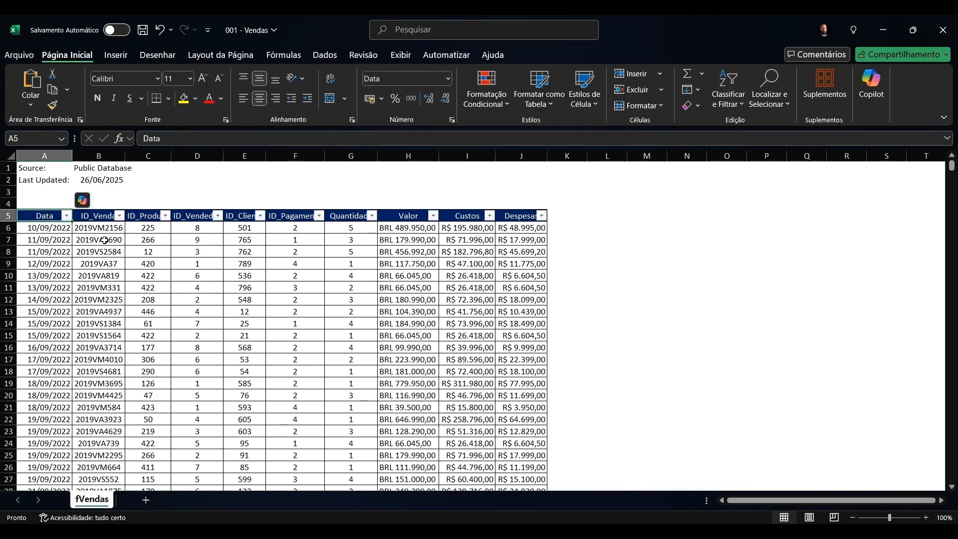
click(66, 216)
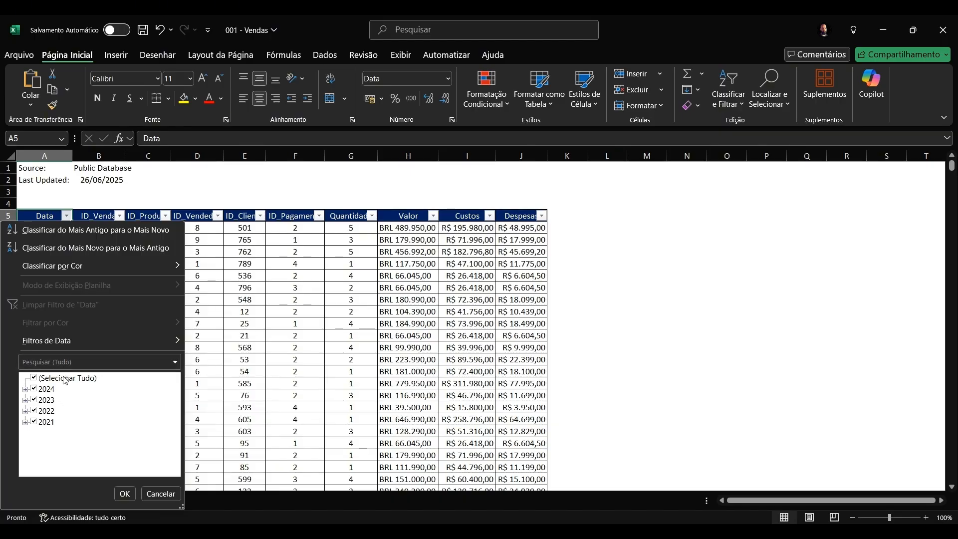
click(638, 277)
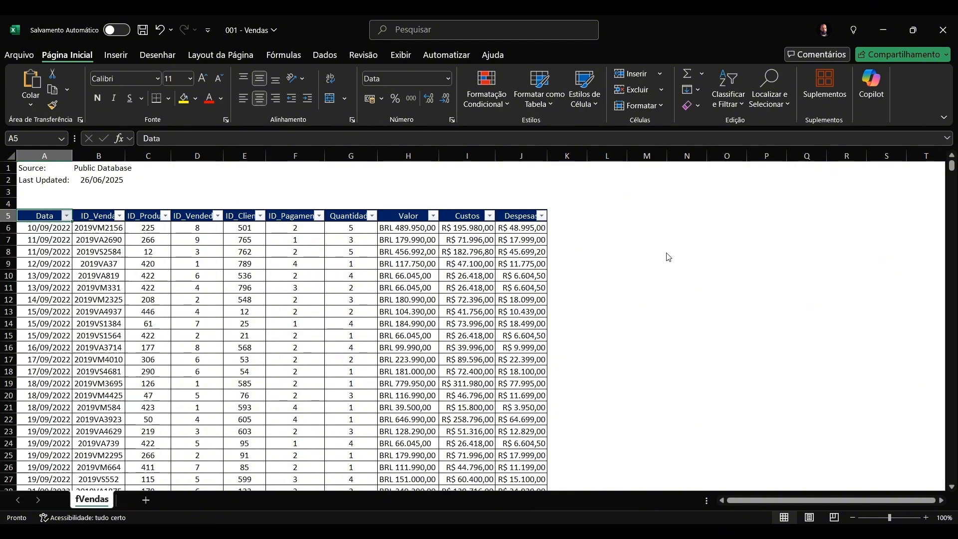
- Close the 001 - Vendas workbook without saving, close the 01 - Dados folder, and return to the Advanced Editor
click(940, 43)
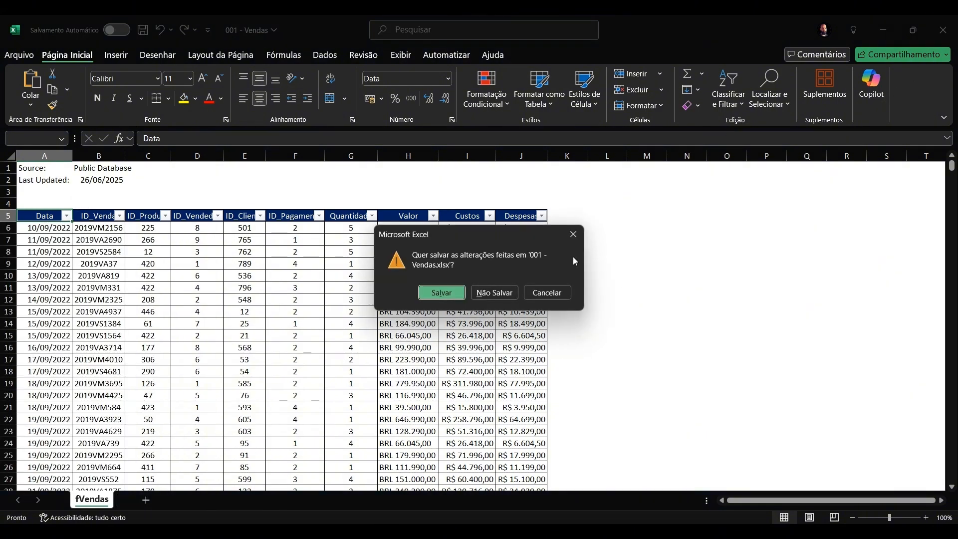
click(508, 292)
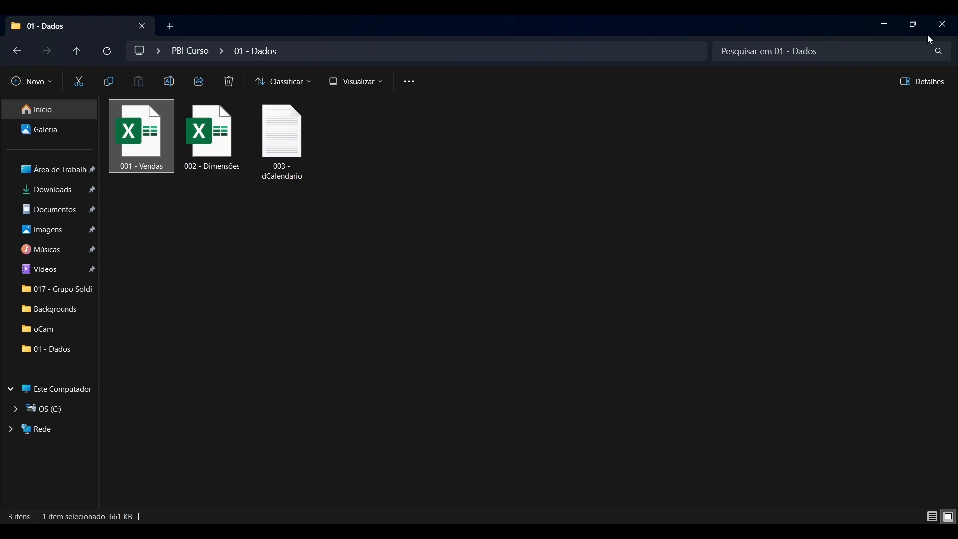
click(942, 24)
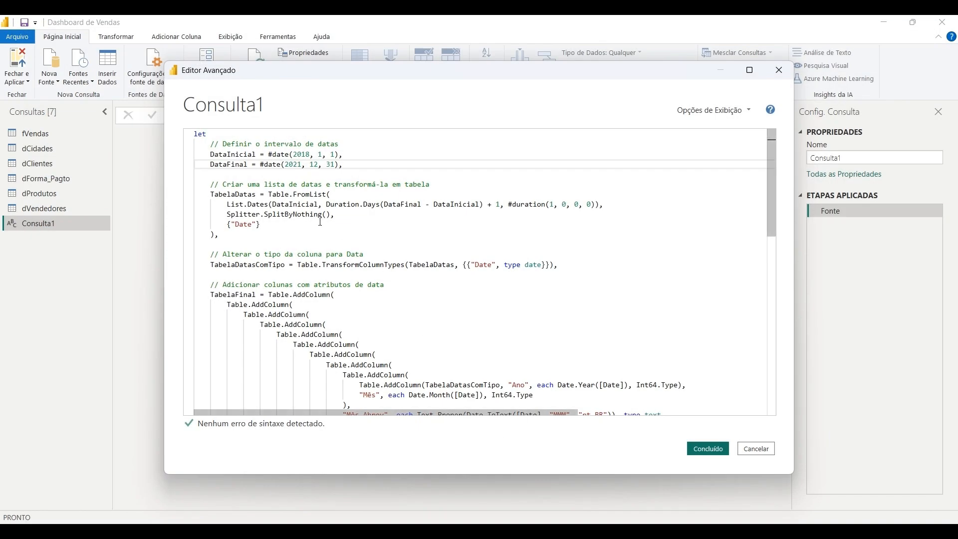
- Set the DataInicial year to 2021 and the DataFinal year to 2024 in the script, and recheck both lines
double_click(309, 155)
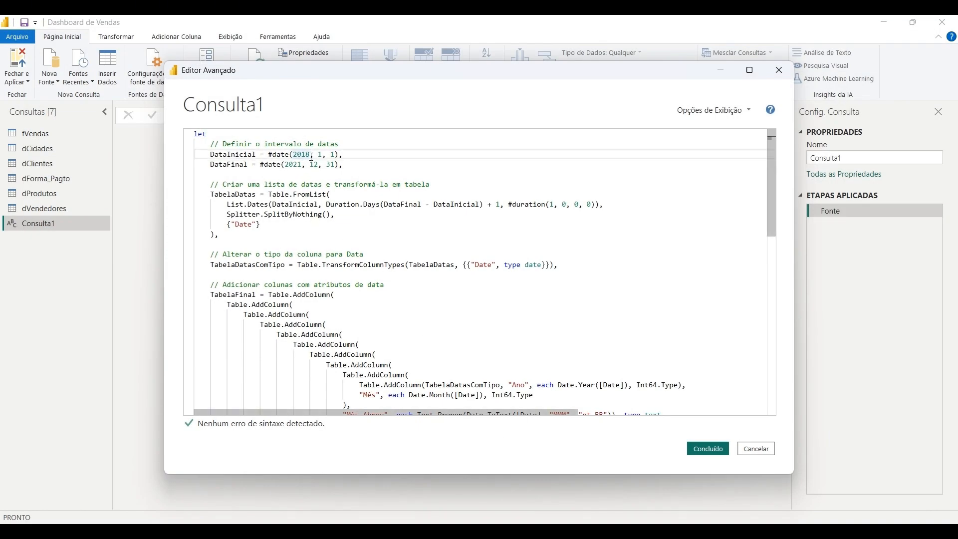
text(2021)
click(300, 165)
key(BackSpace)
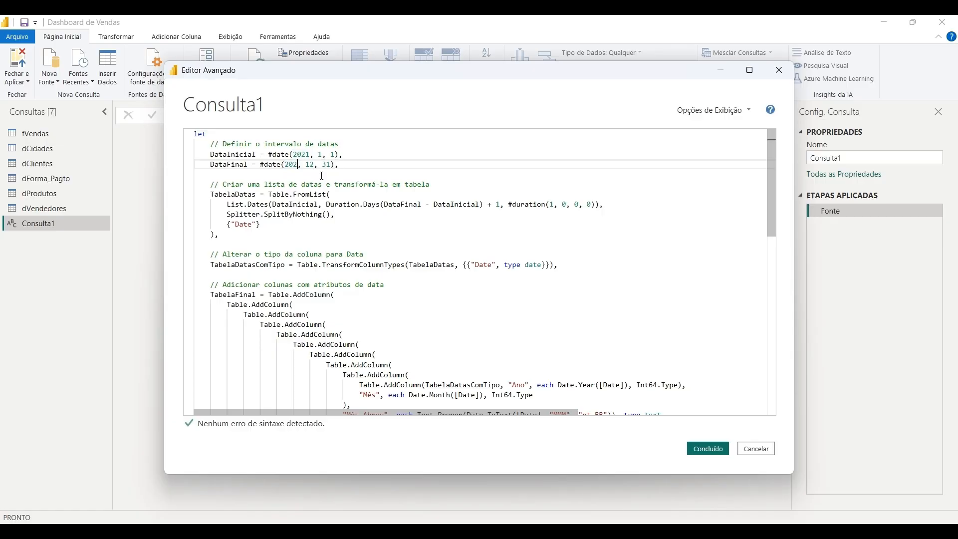
text(4)
click(364, 151)
click(358, 165)
click(355, 155)
click(355, 160)
click(357, 155)
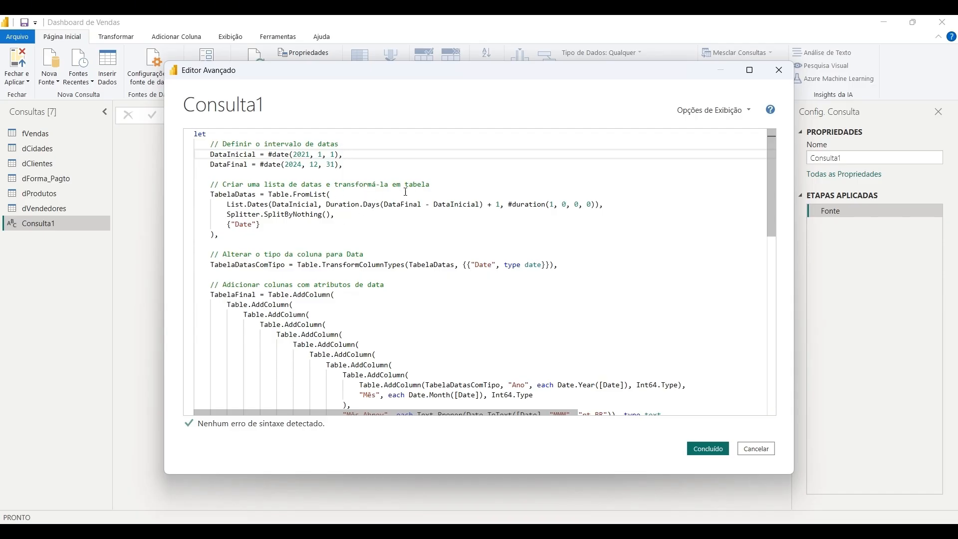
- Examine the comment lines that introduce the date range and the date list sections of the script
click(221, 185)
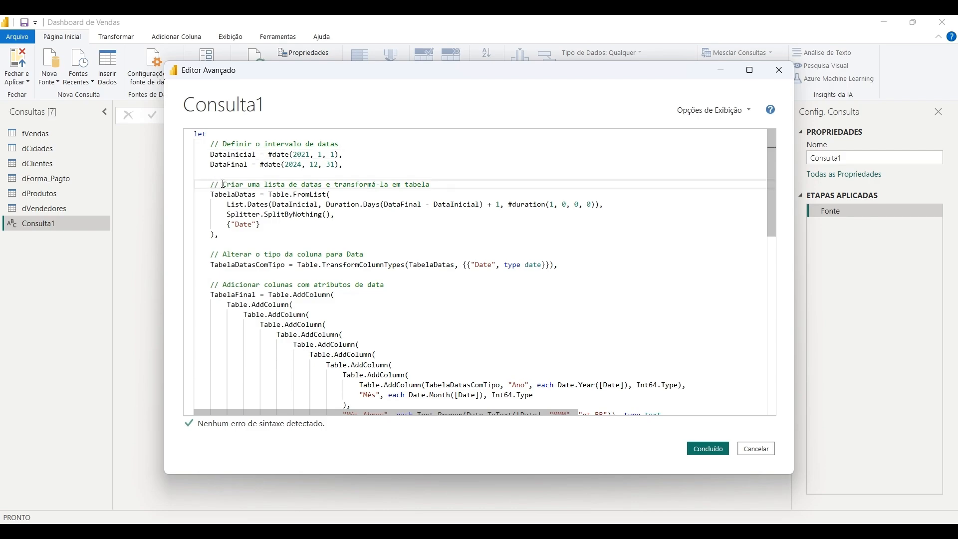
drag(344, 142, 210, 144)
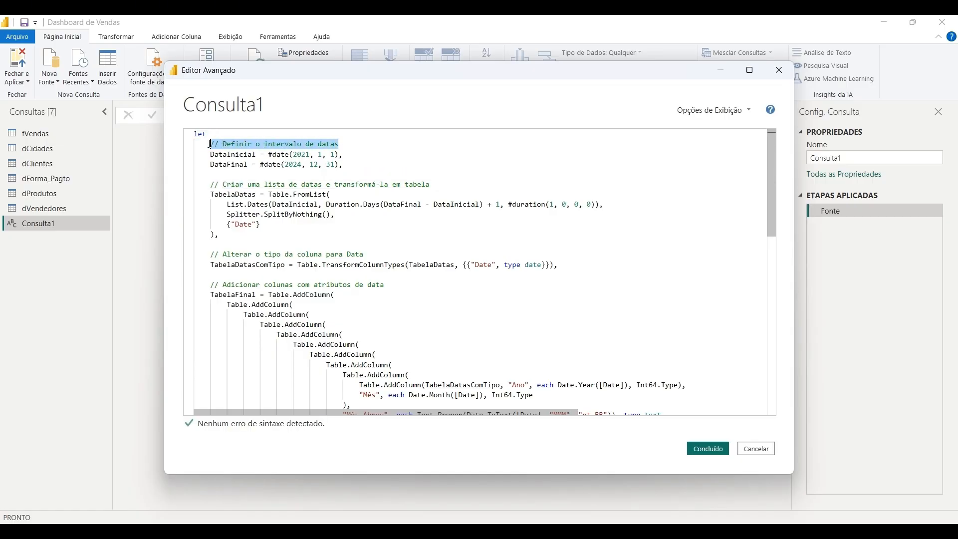
click(351, 144)
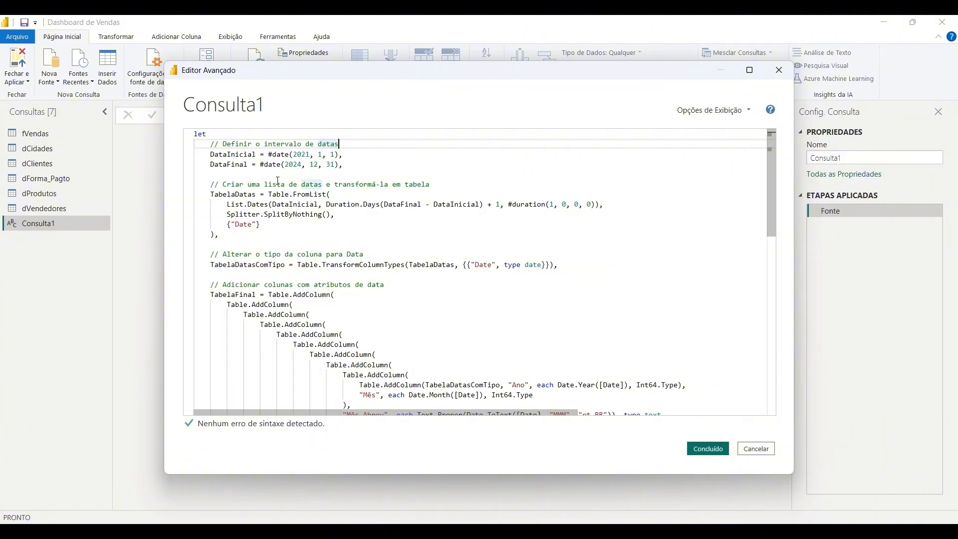
click(259, 176)
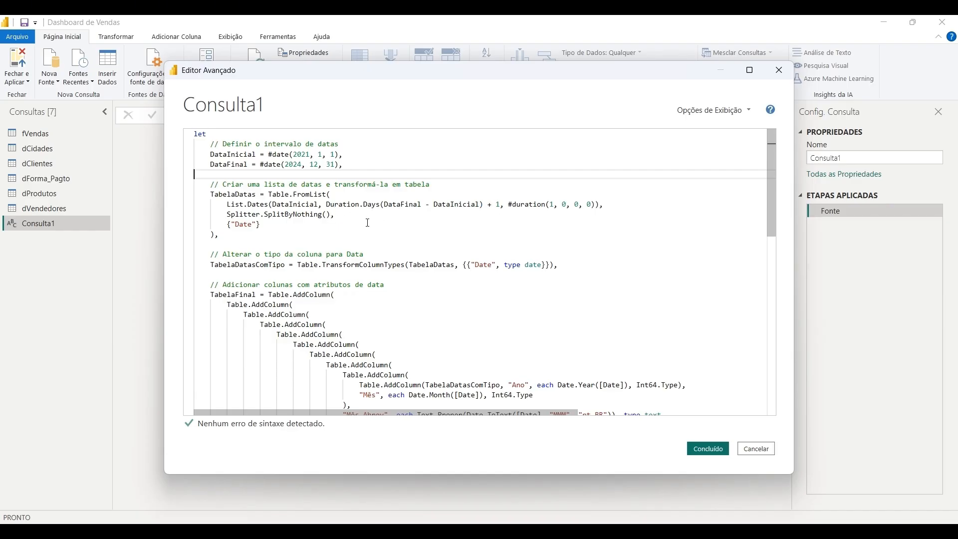
- Try renaming the "Date" column to "Data" in the TabelaDatas block and check where else the script references it
click(252, 224)
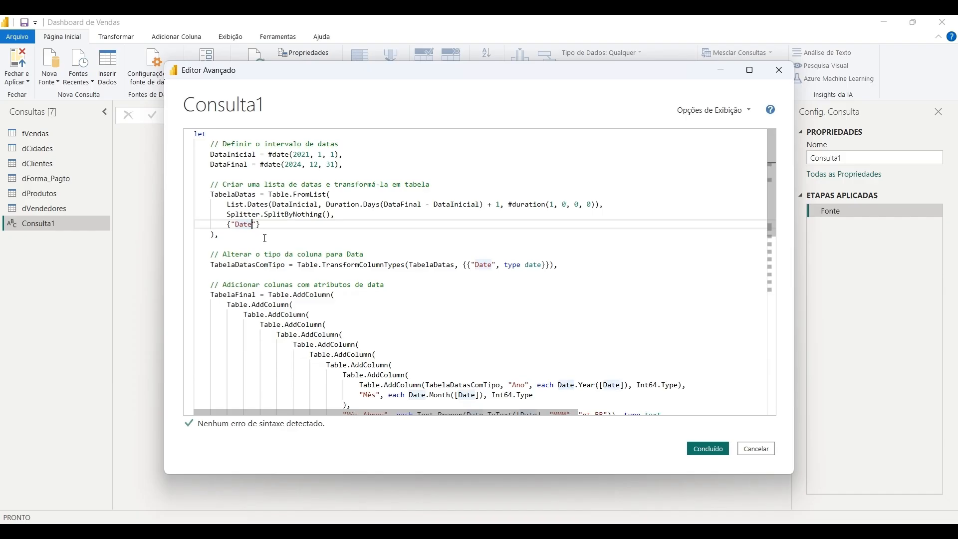
key(BackSpace)
text(a)
click(451, 228)
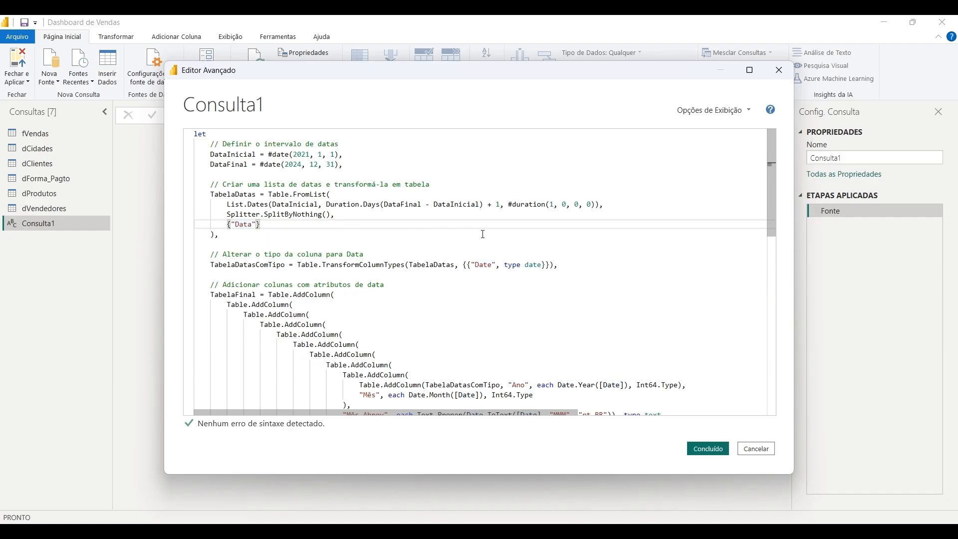
click(482, 264)
scroll(462, 303, down, 3)
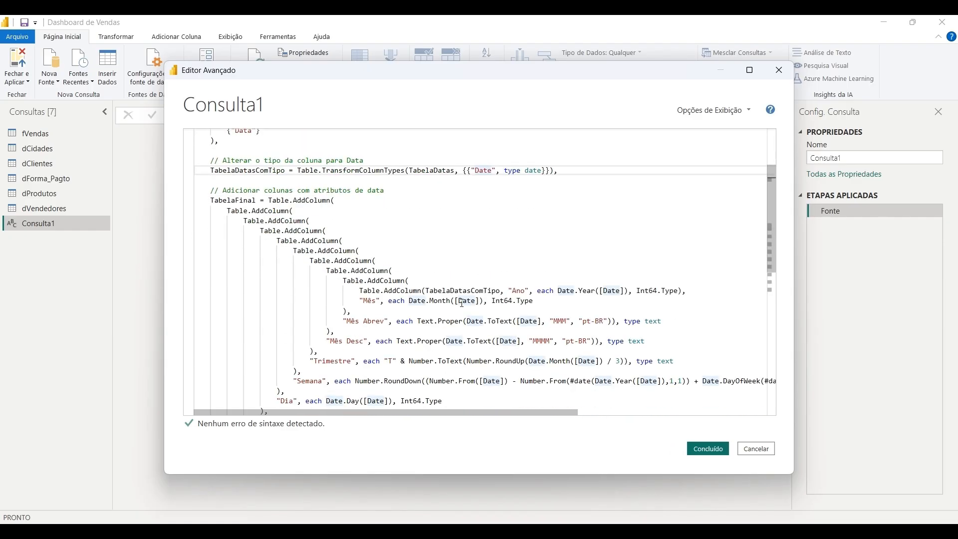
scroll(462, 303, up, 3)
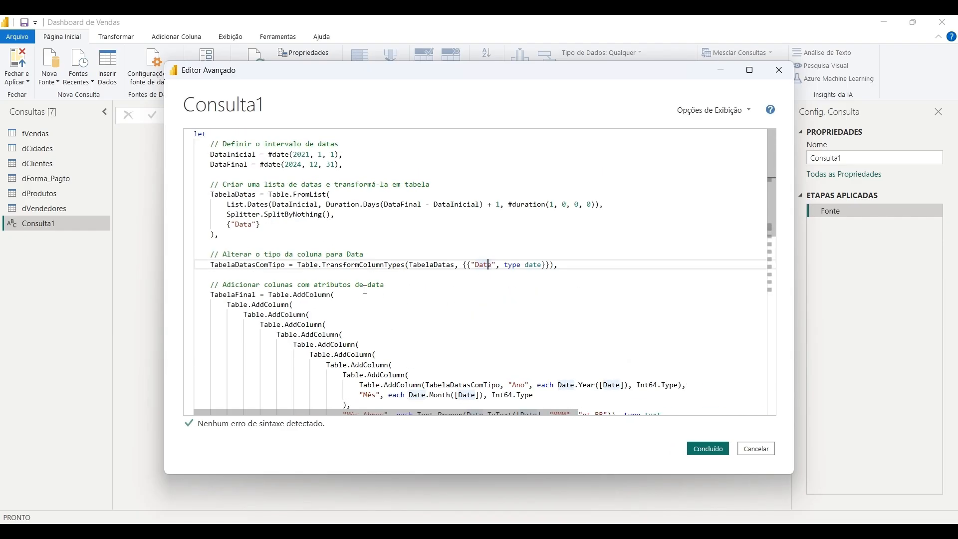
- Restore the column name "Date" in the TabelaDatas block of the script
click(253, 227)
key(BackSpace)
text(e)
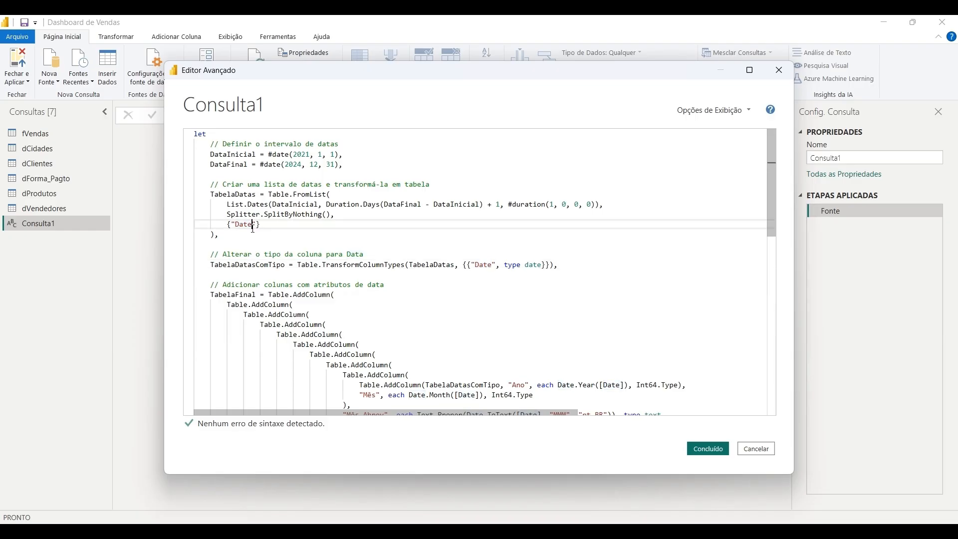
click(279, 227)
- Review the rest of the script, from the Ano column definition to AnoMes, including the full Semana formula
scroll(327, 227, down, 1)
scroll(327, 227, down, 2)
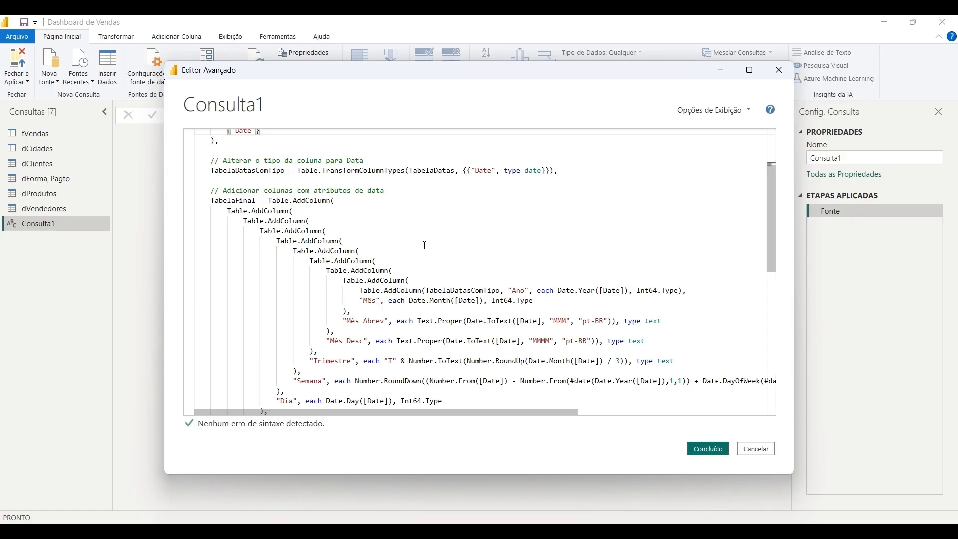
scroll(424, 245, down, 1)
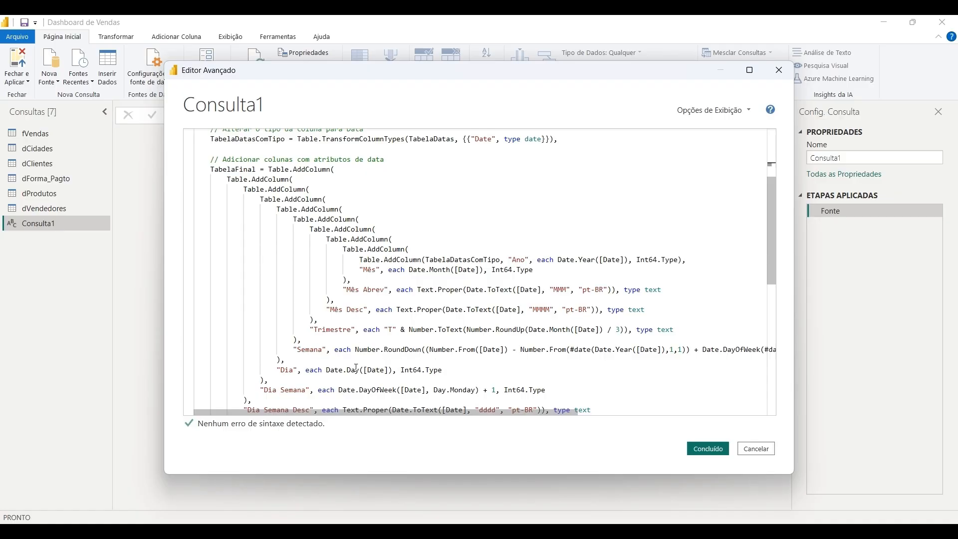
scroll(451, 366, down, 2)
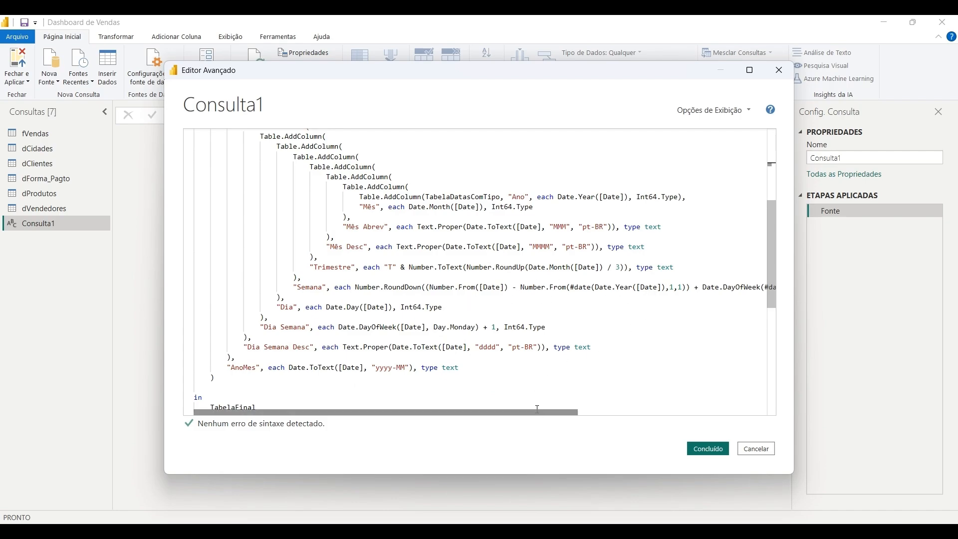
drag(535, 413, 689, 415)
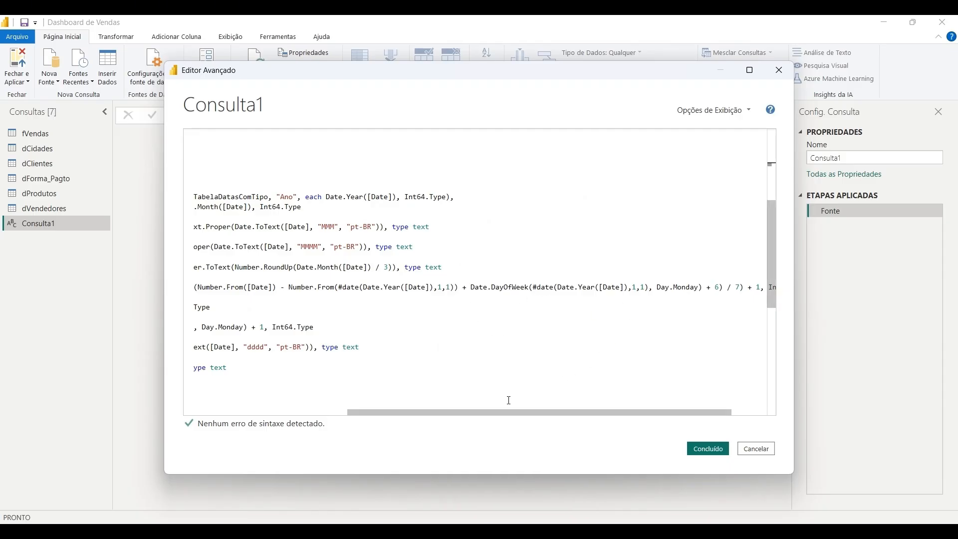
drag(513, 412, 357, 424)
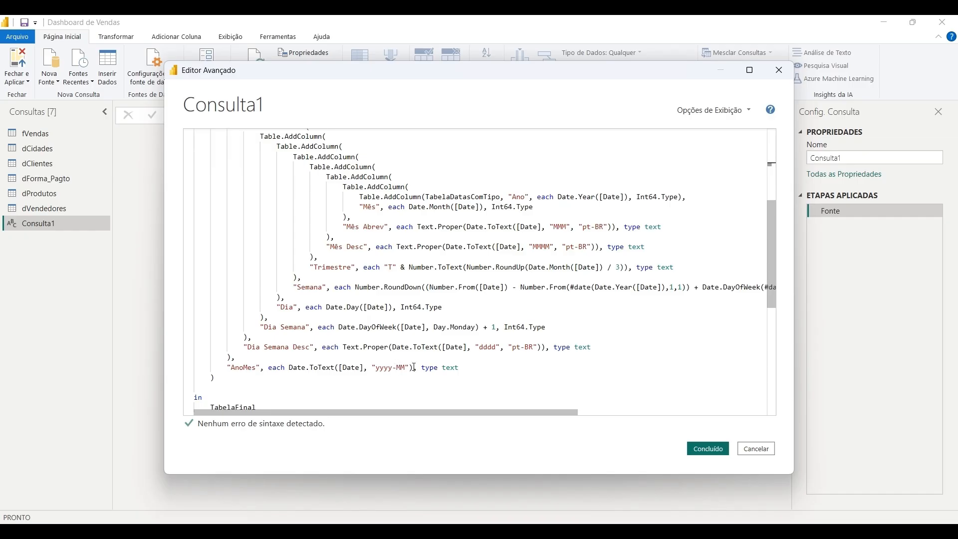
scroll(319, 352, down, 1)
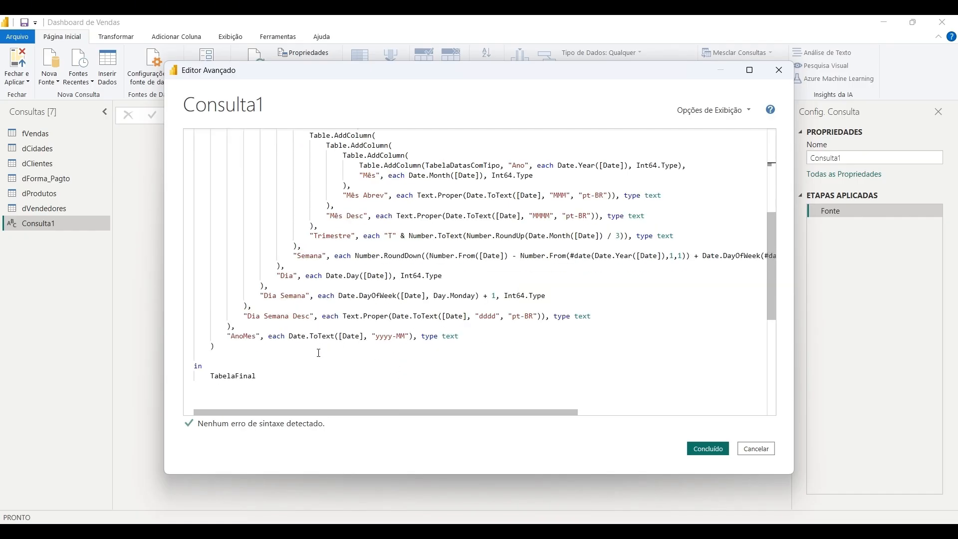
- Confirm the script to generate the calendar table and look over its columns through AnoMes
click(707, 450)
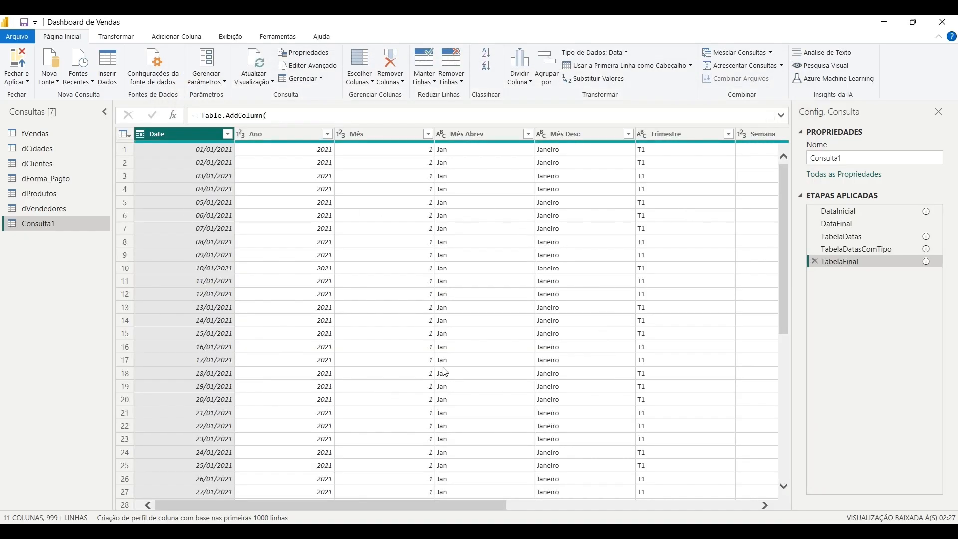
drag(419, 505, 585, 511)
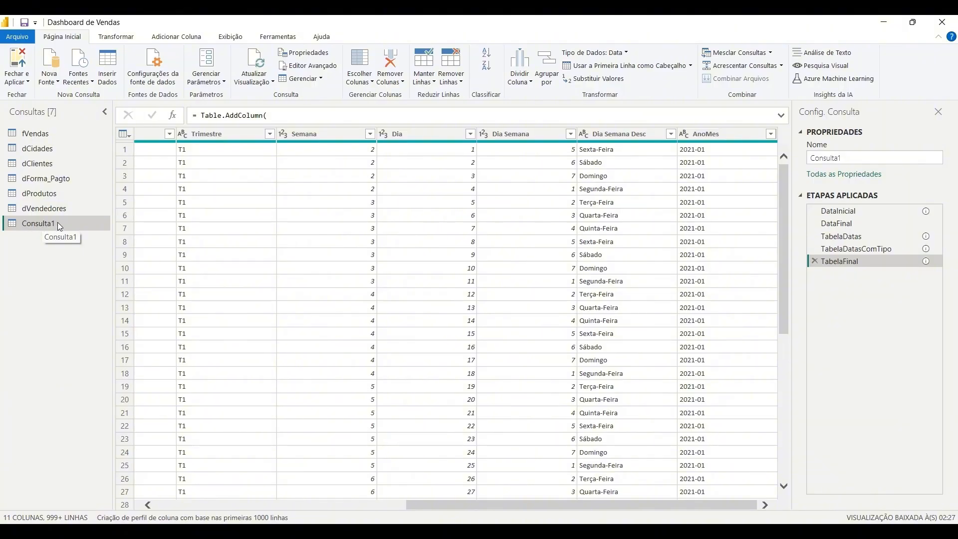
- Rename the generated calendar query Consulta1 to dCalendario
click(851, 158)
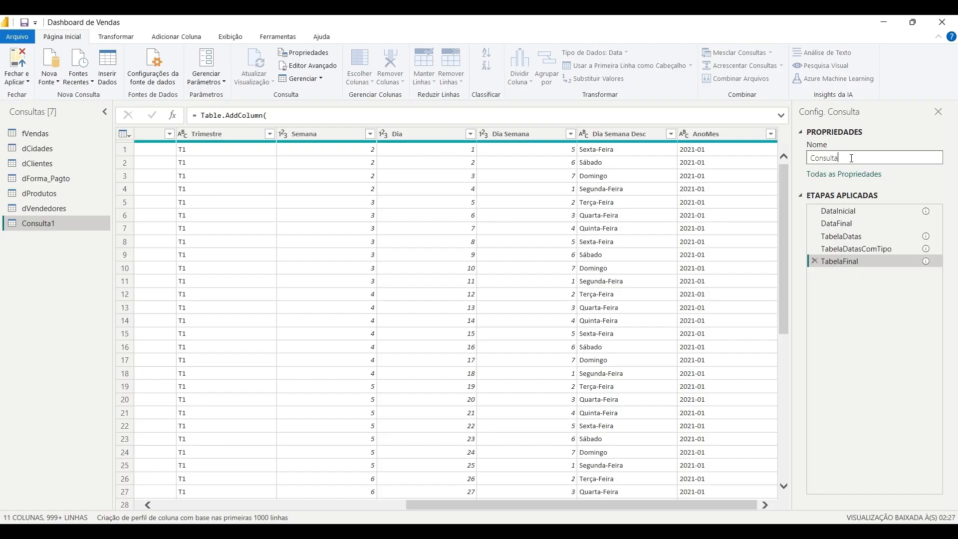
key(BackSpace)
key(BackSpace)
key(BackSpace)
key(BackSpace)
key(BackSpace)
key(BackSpace)
key(BackSpace)
key(BackSpace)
text(dCalendario)
click(848, 292)
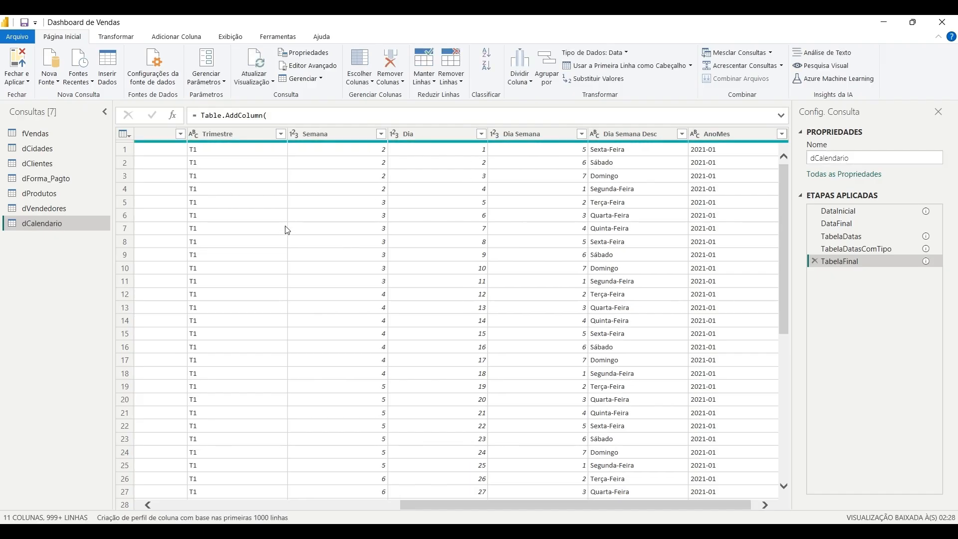
- Apply the query changes, close Power Query to return to the report, and look over the fields of the dCalendario table
click(22, 62)
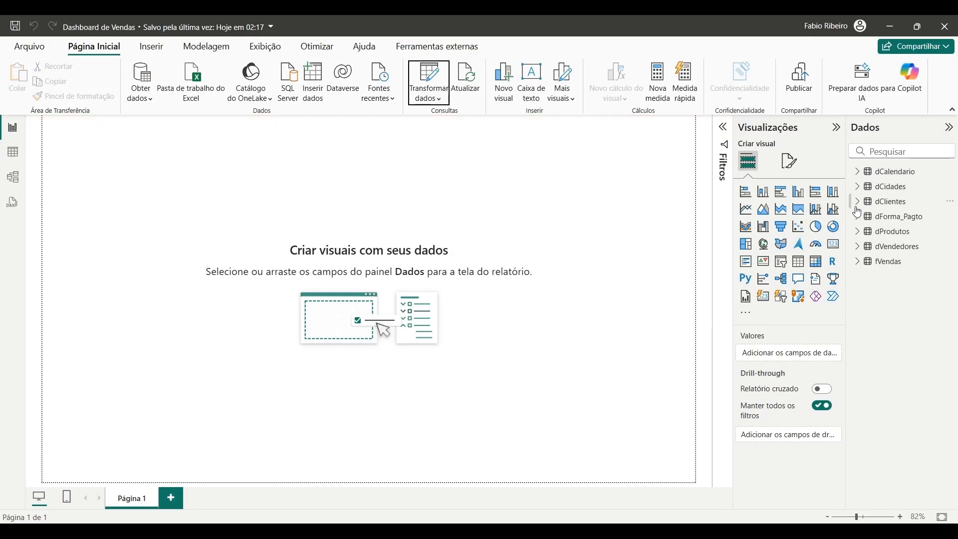
click(860, 173)
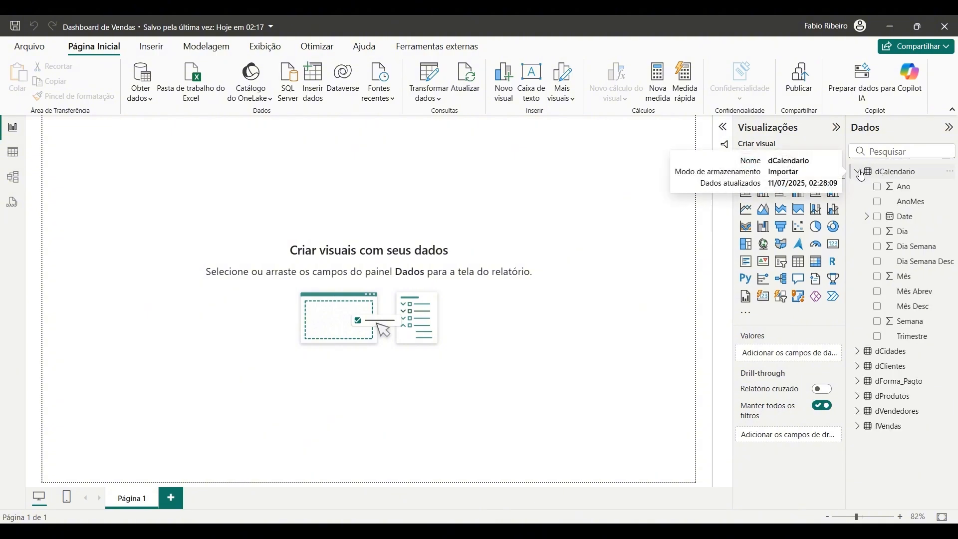
click(860, 173)
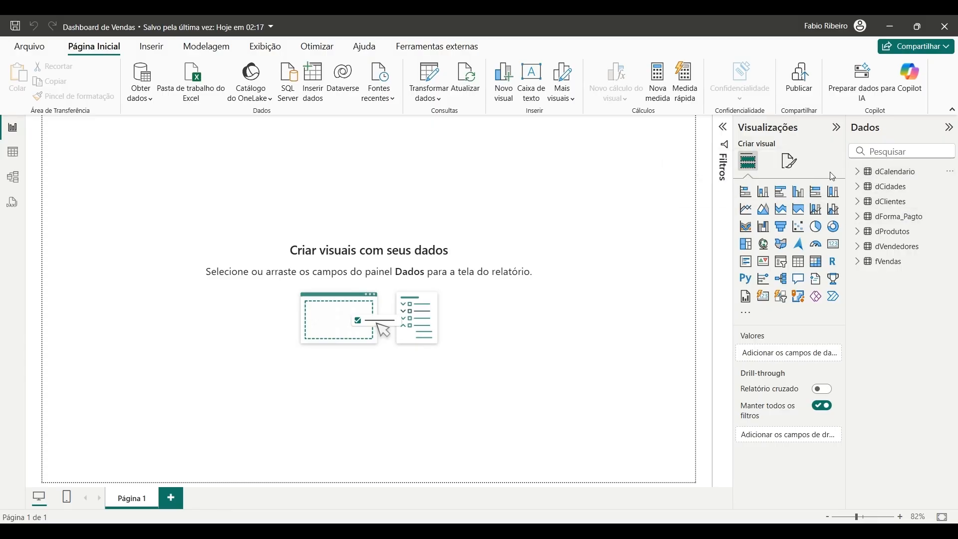
- Delete the dCalendario table from the model and confirm the deletion
click(951, 172)
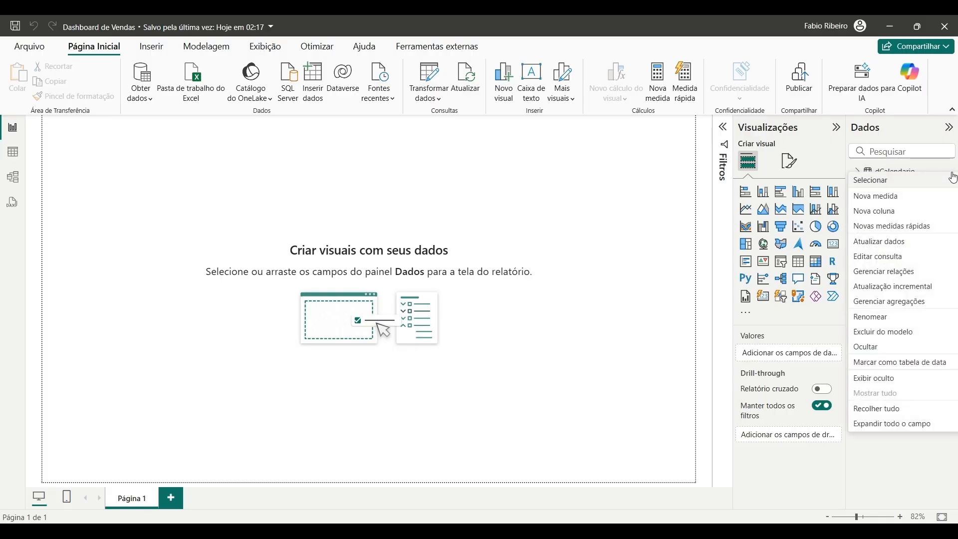
click(664, 201)
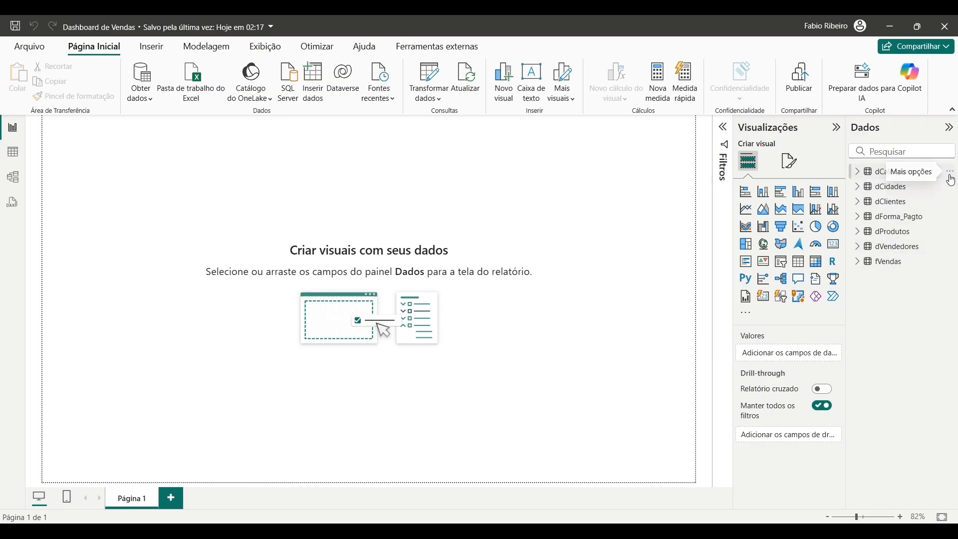
click(950, 174)
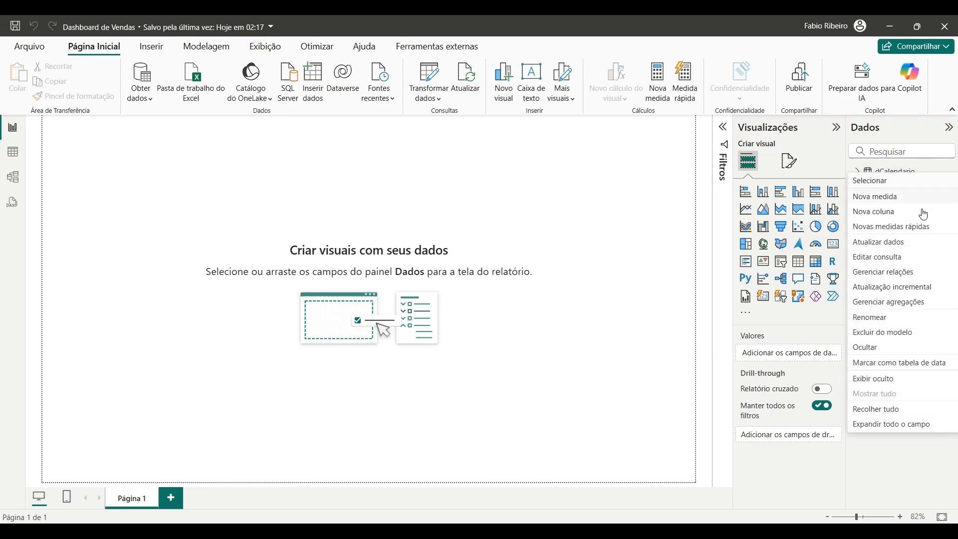
click(901, 333)
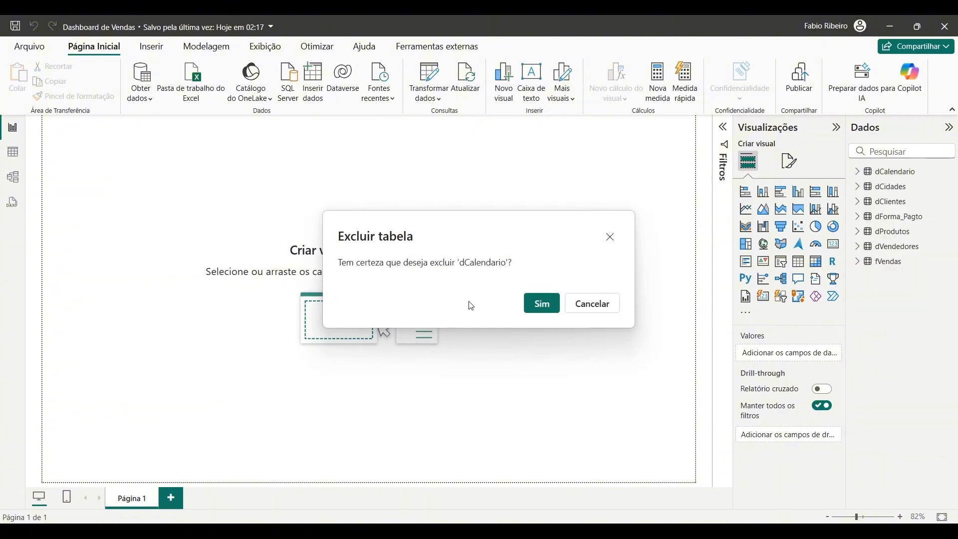
click(544, 308)
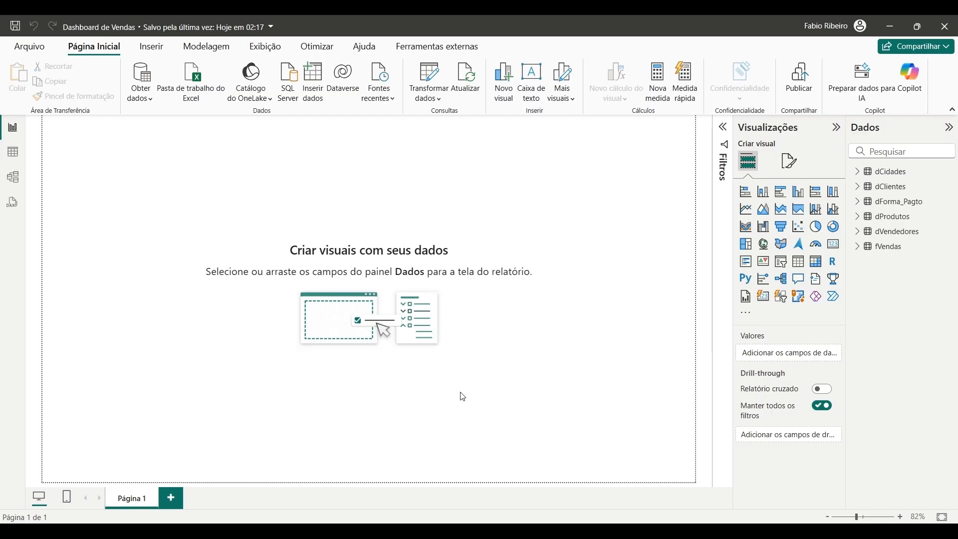
- Switch to the text file 003 - dCalendario.txt, copy the whole dCalendario expression under Linguagem DAX, and return to Power BI
click(488, 501)
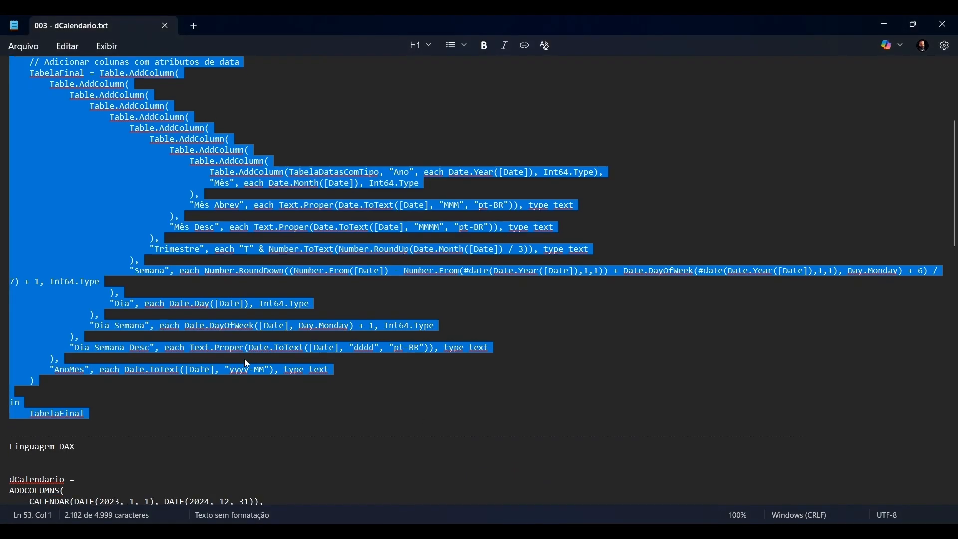
scroll(247, 364, down, 5)
click(17, 478)
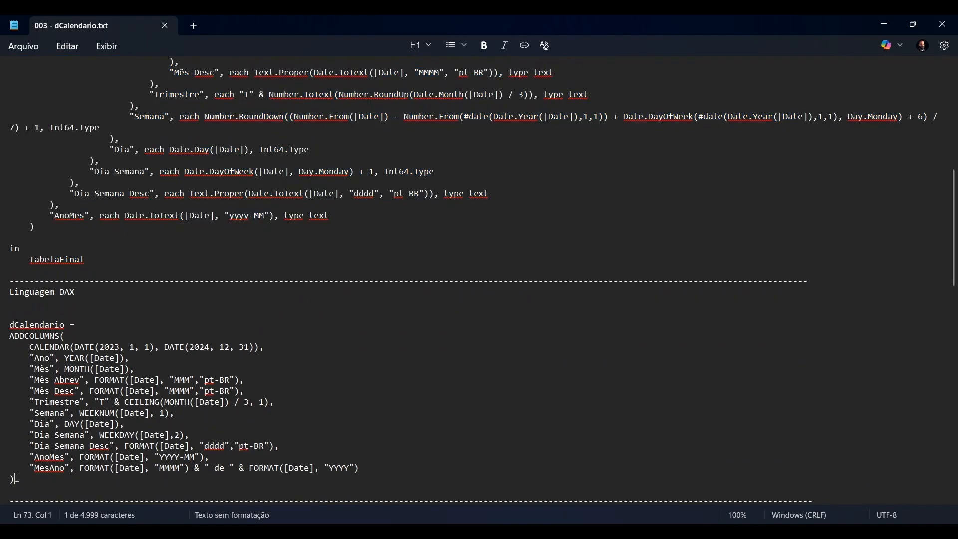
drag(16, 478, 10, 324)
key(ctrl+c)
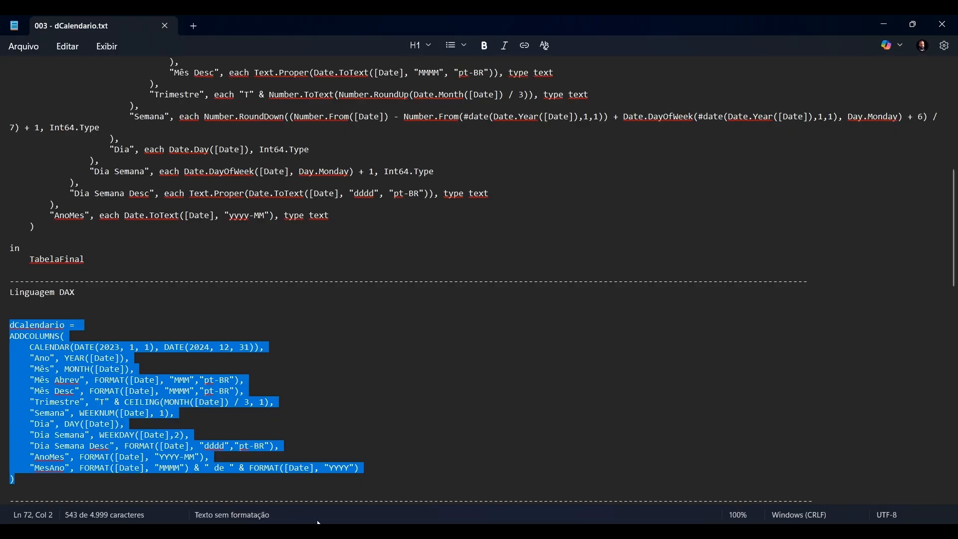
click(351, 476)
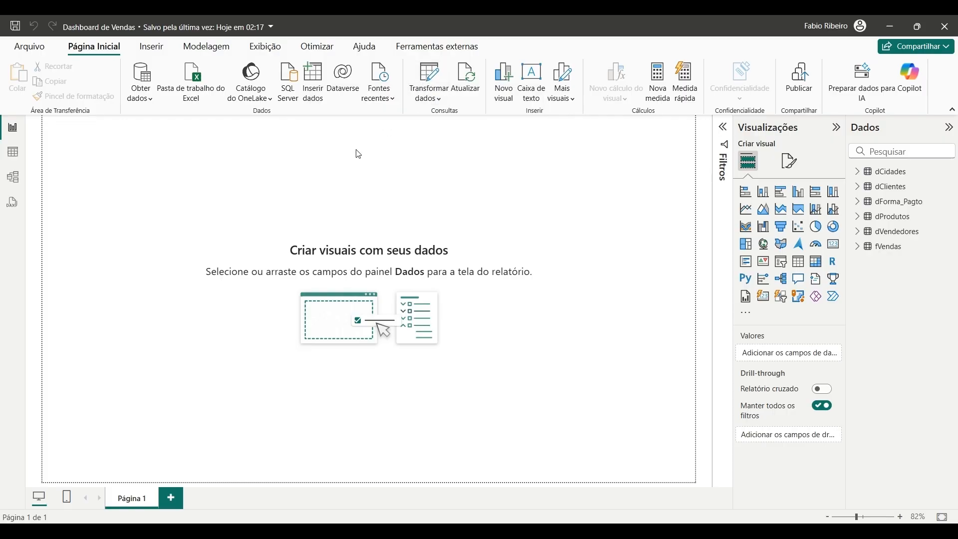
- Start a new calculated table and replace its default formula with the copied dCalendario ADDCOLUMNS expression
click(217, 47)
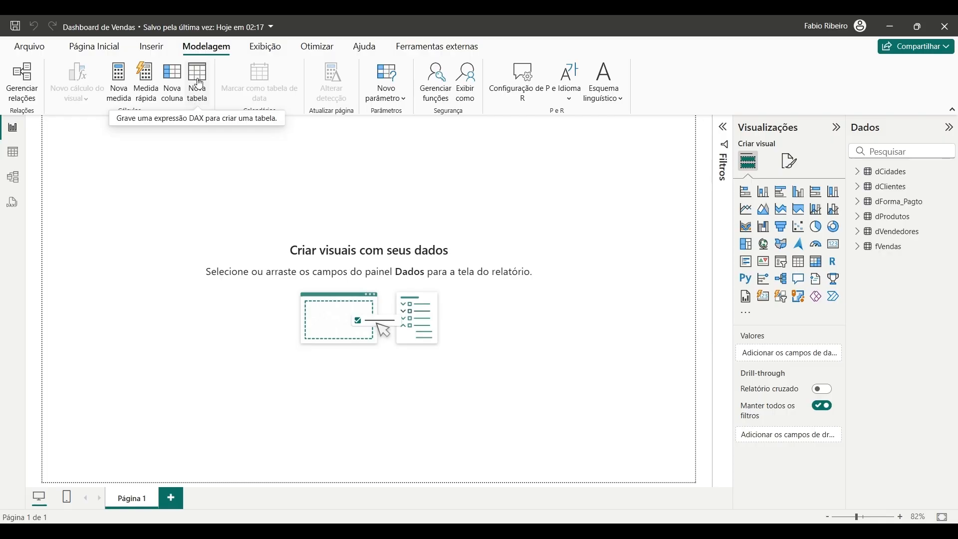
click(198, 95)
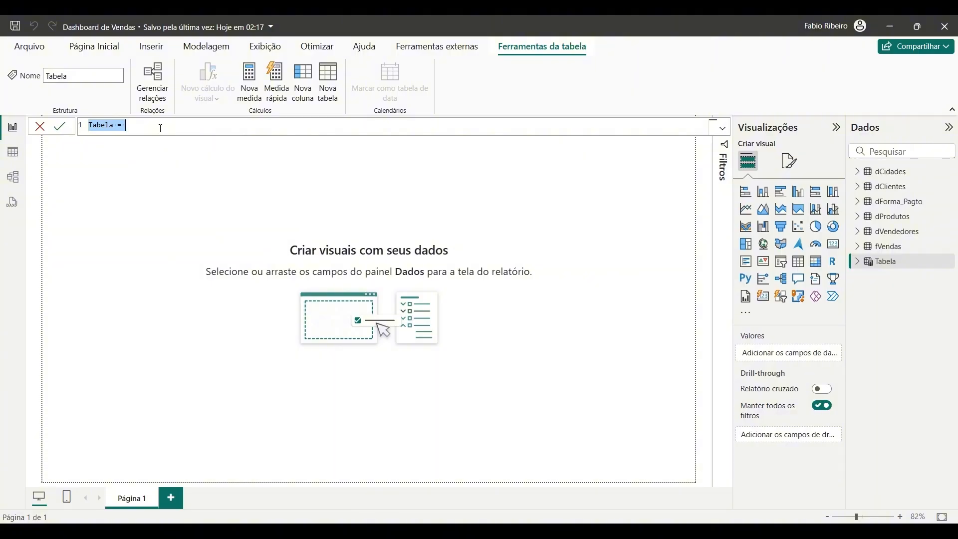
key(BackSpace)
key(ctrl+v)
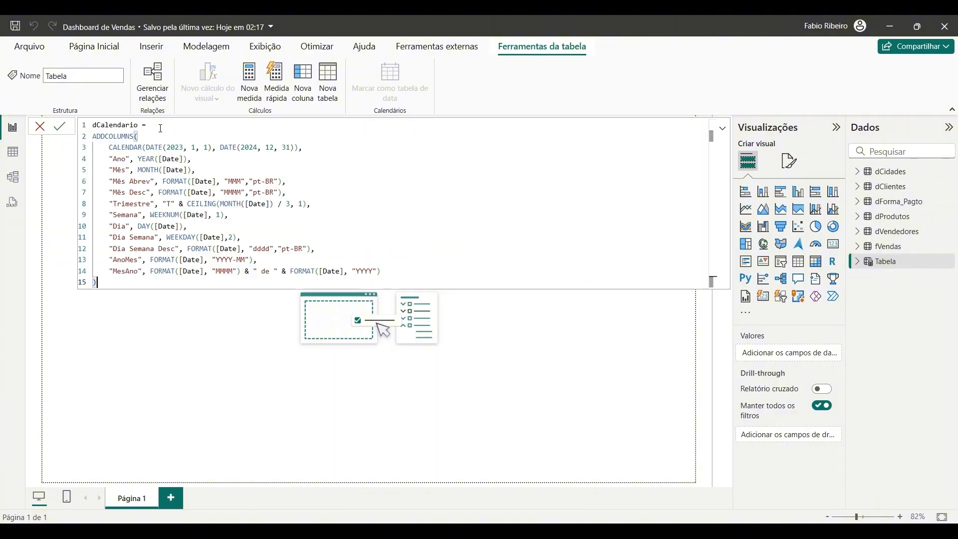
click(161, 129)
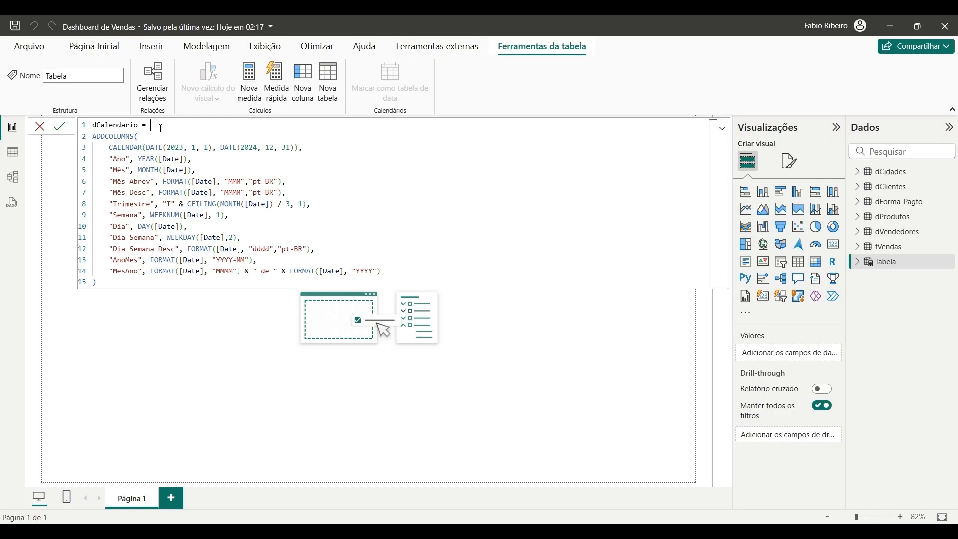
double_click(135, 125)
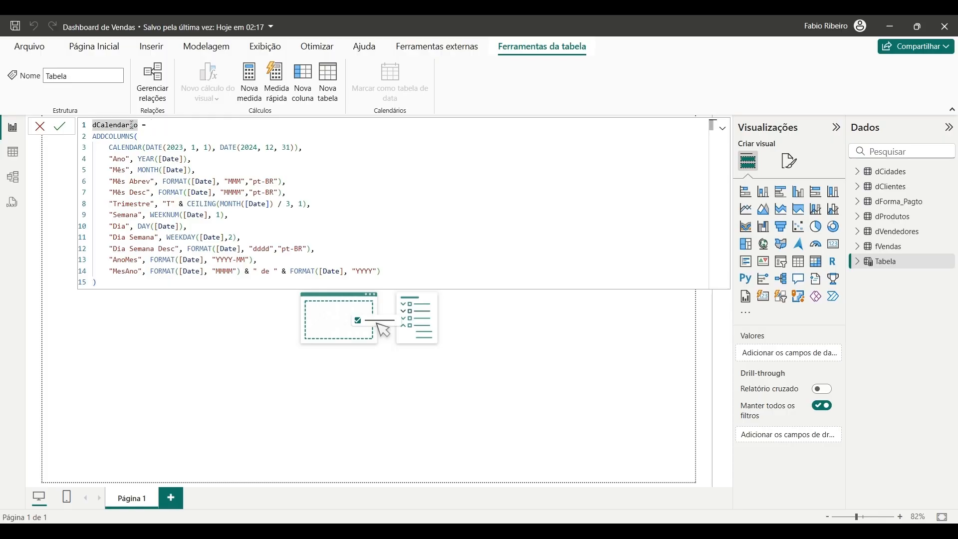
click(158, 125)
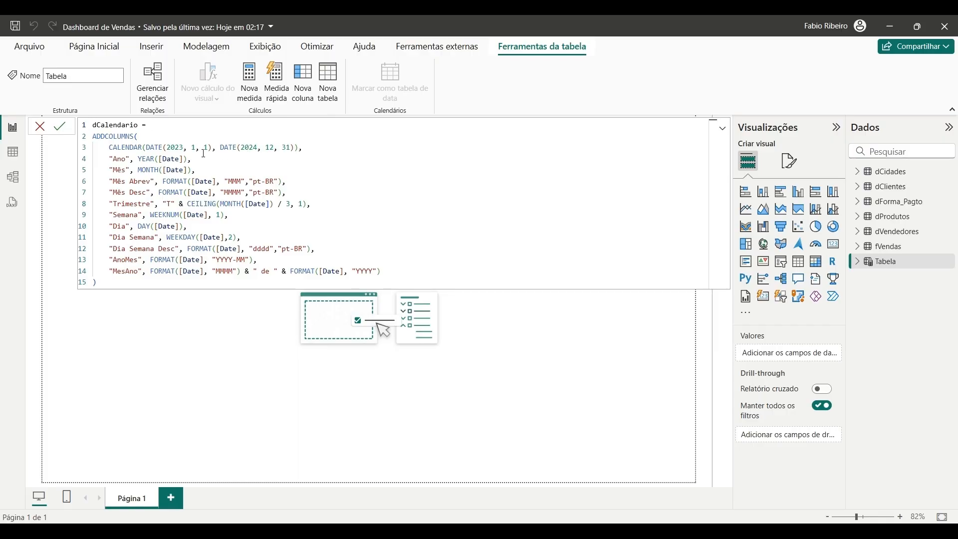
- Set the start year of the CALENDAR range to 2021, commit the formula to create the dCalendario table, and close the formula editor
double_click(183, 147)
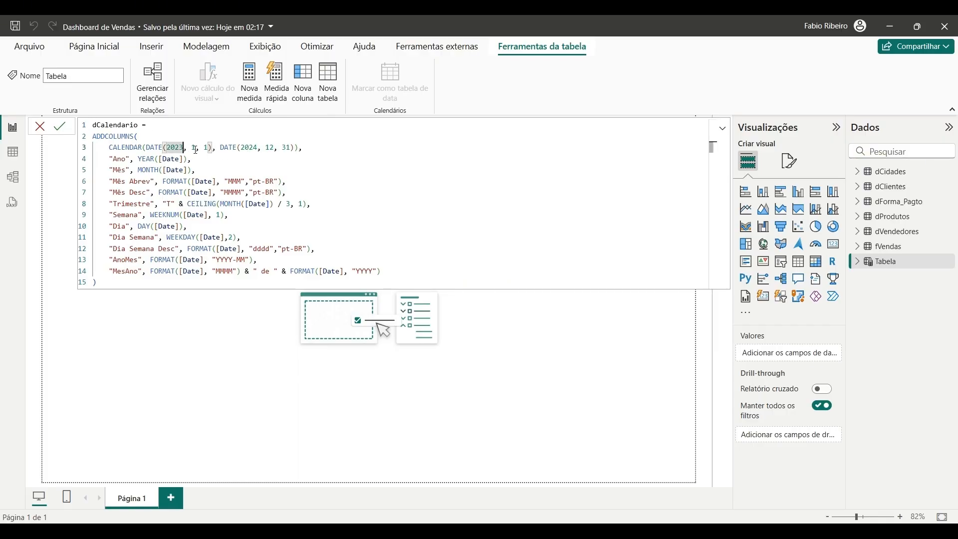
text(2021)
click(200, 160)
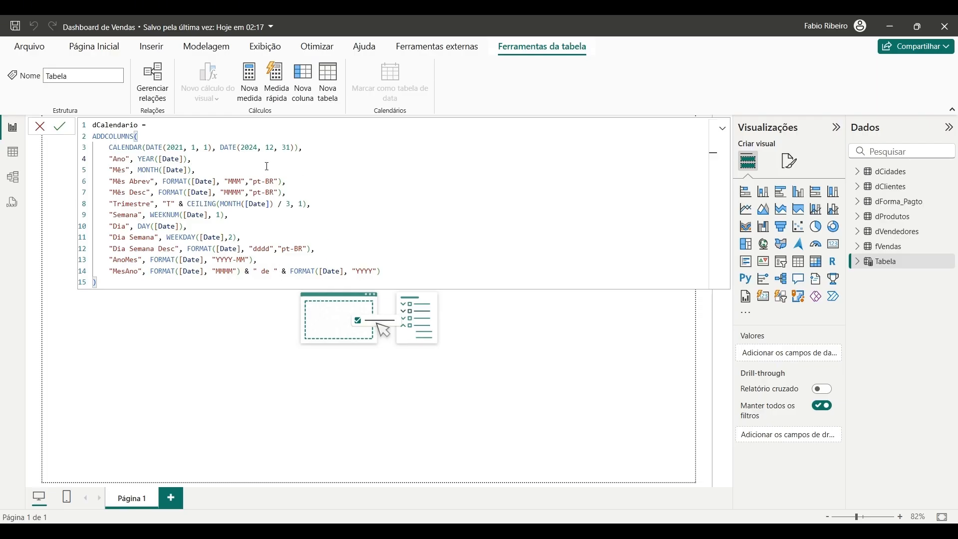
click(62, 132)
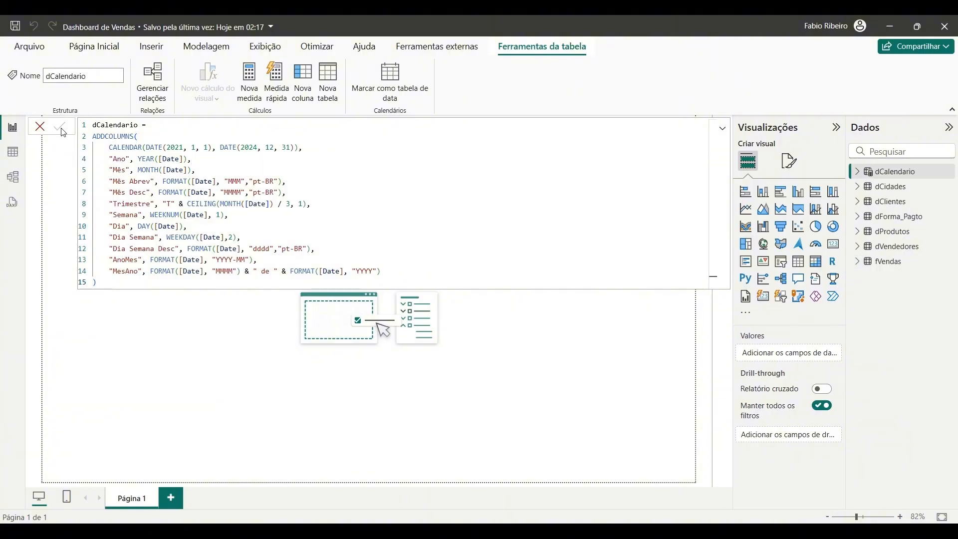
click(888, 178)
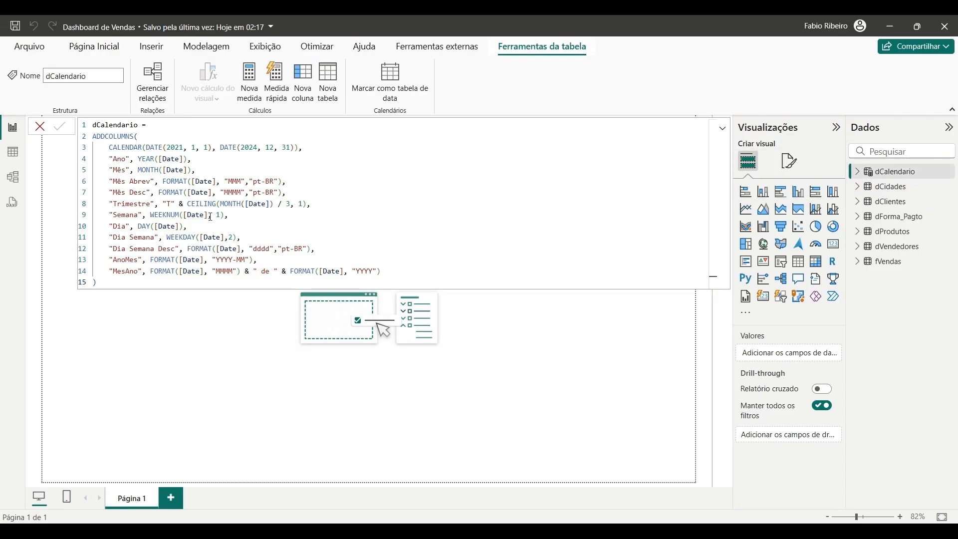
click(40, 127)
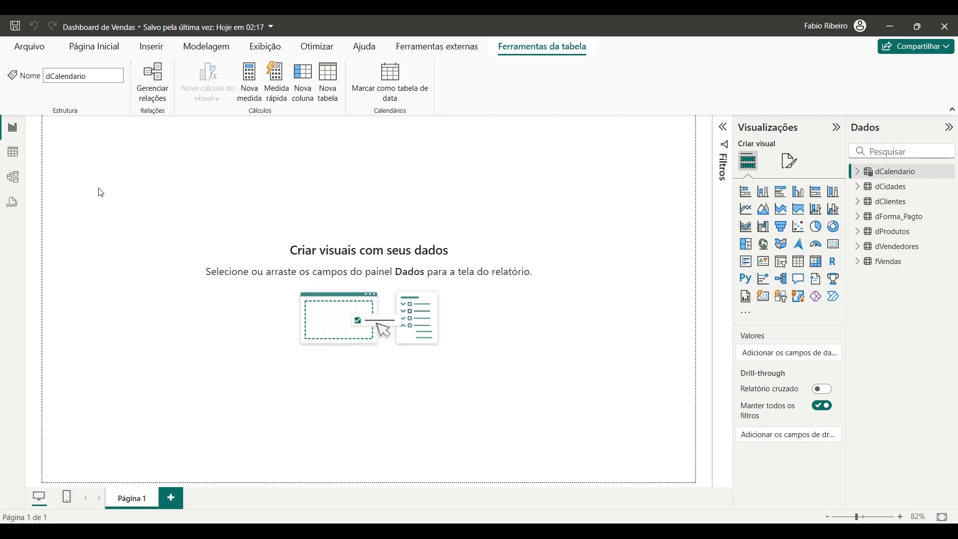
- Save the Dashboard de Vendas report and look over the fields of the dCalendario table
click(95, 50)
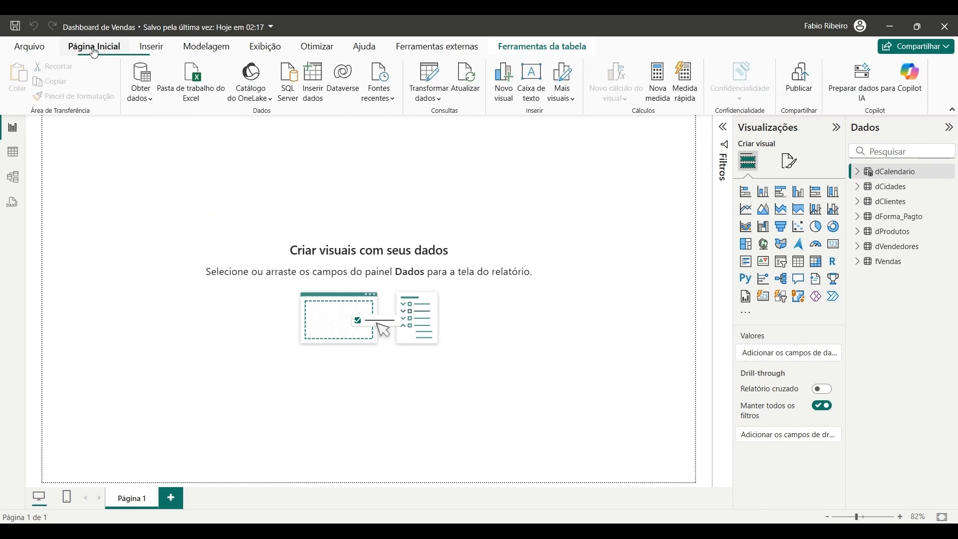
click(19, 31)
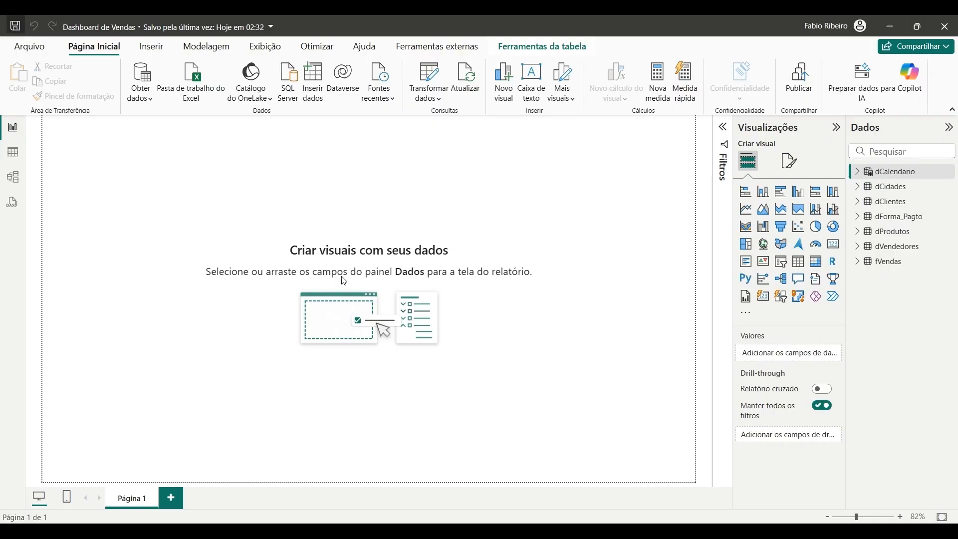
click(859, 176)
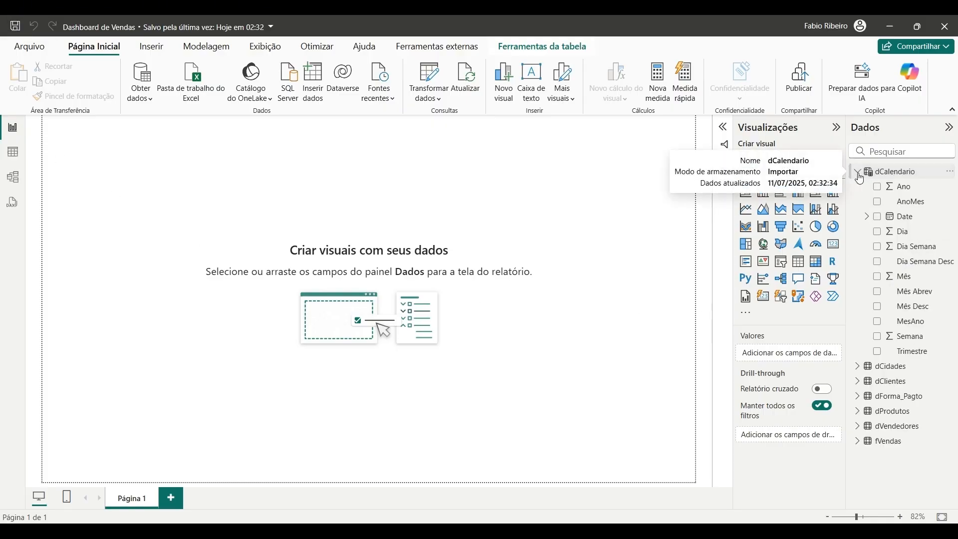
click(859, 174)
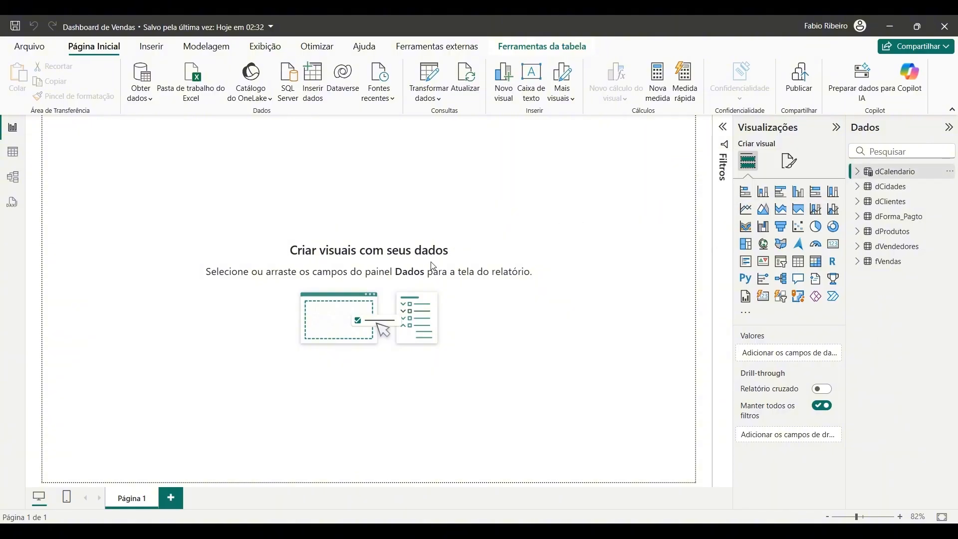